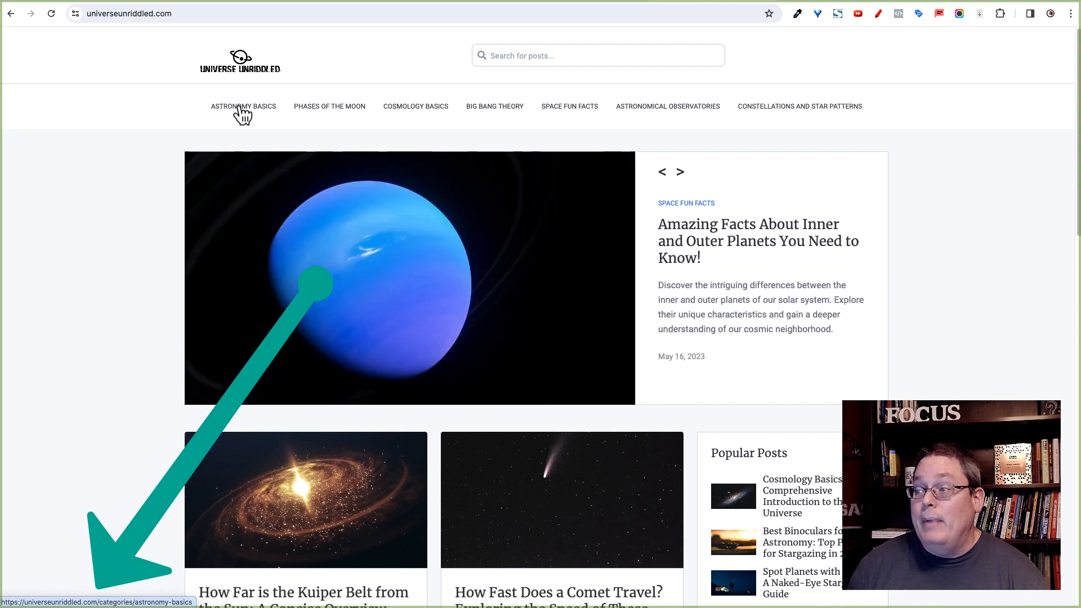
Open the featured post on inner and outer planets and examine the "post" segment of its URL
{"action": "left_click", "coordinate": [685, 244]}
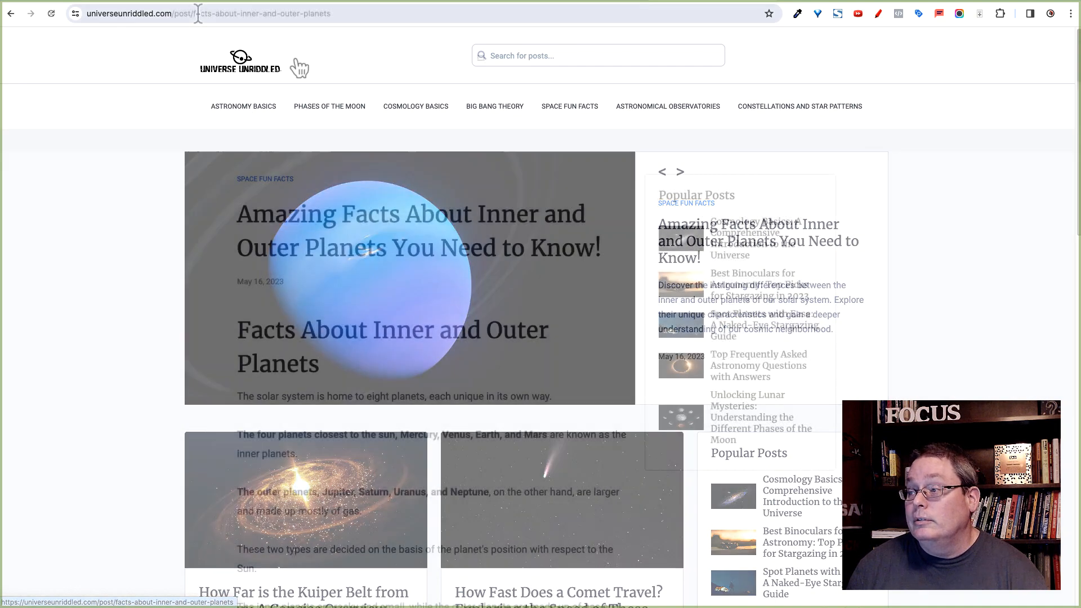
{"action": "left_click_drag", "start_coordinate": [337, 14], "coordinate": [83, 13]}
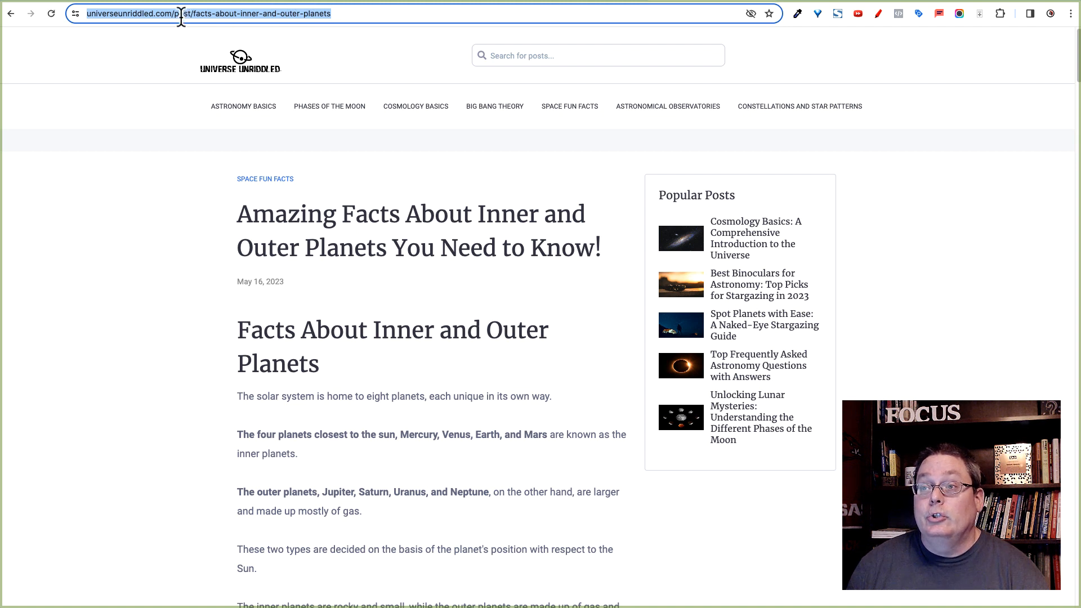
{"action": "left_click", "coordinate": [181, 16]}
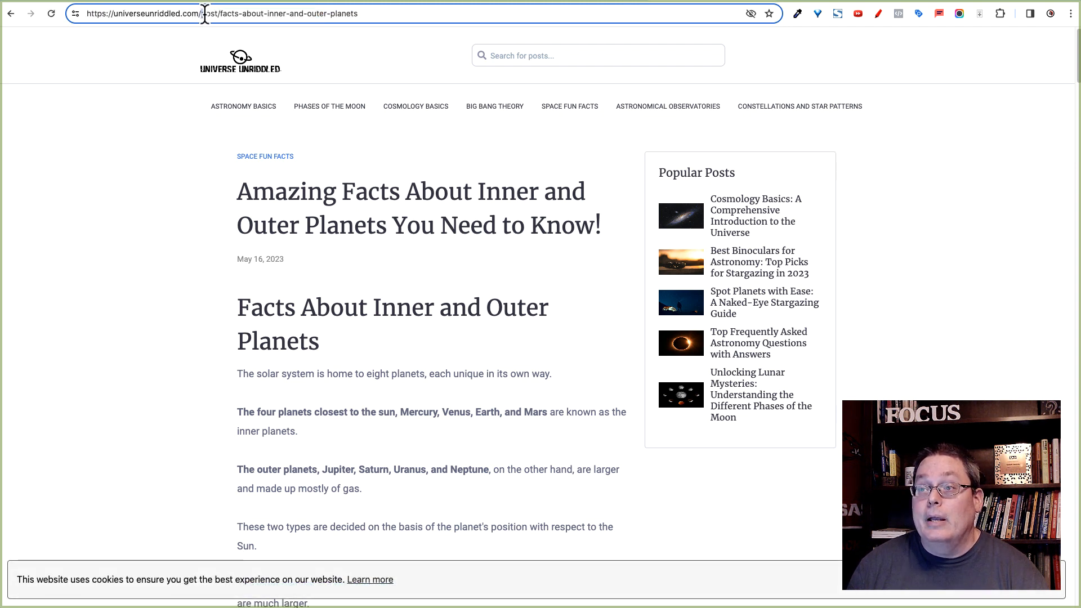
{"action": "left_click_drag", "start_coordinate": [201, 16], "coordinate": [220, 16]}
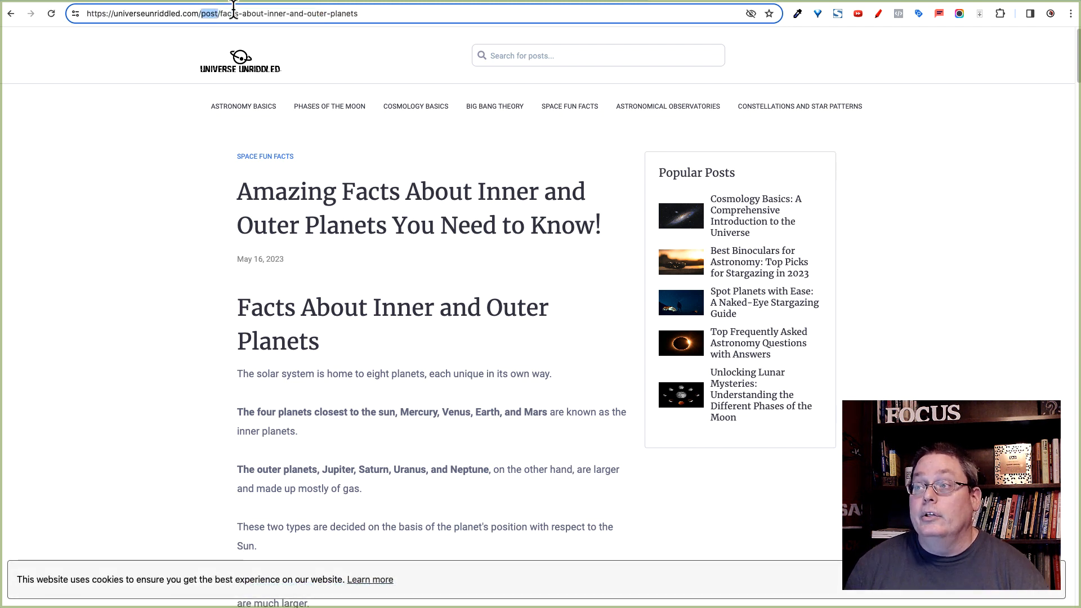
Switch to GrooveBlog and examine its posts area and imports listing for migration options
{"action": "left_click", "coordinate": [452, 2]}
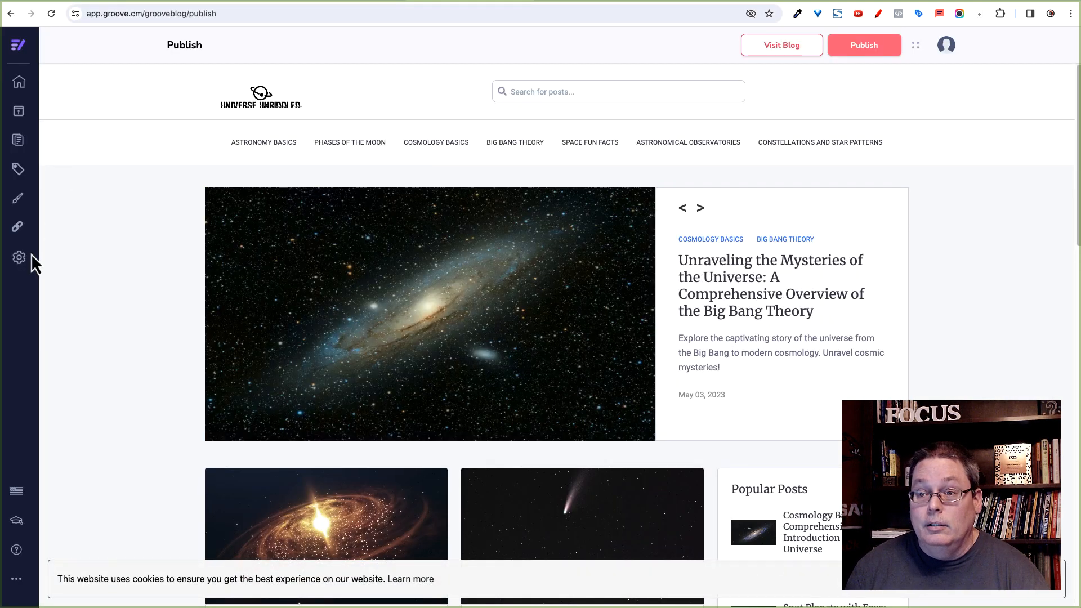
{"action": "left_click", "coordinate": [20, 258]}
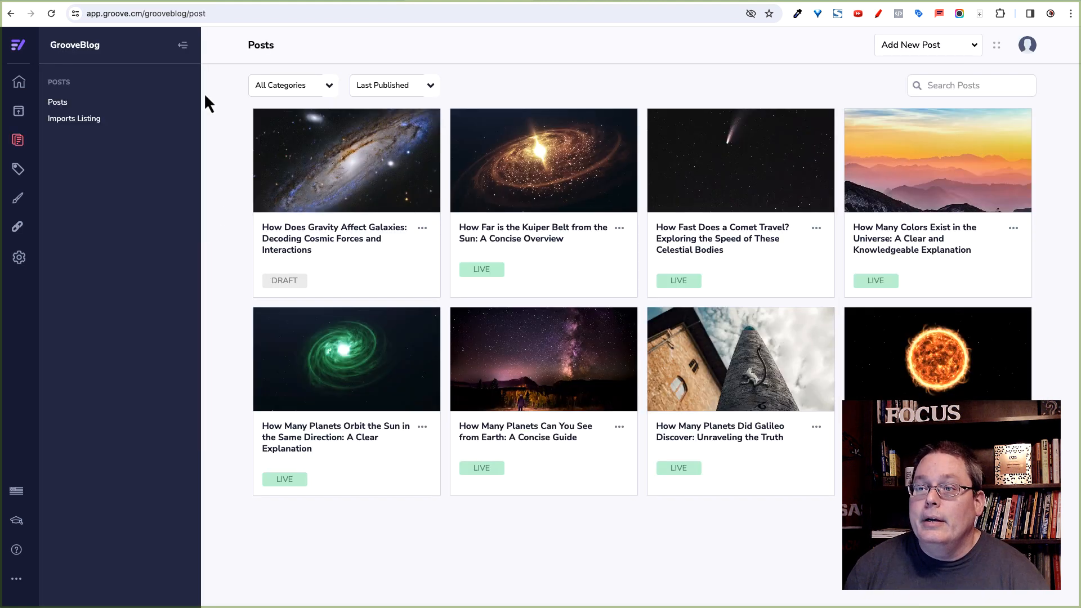
{"action": "left_click", "coordinate": [80, 121]}
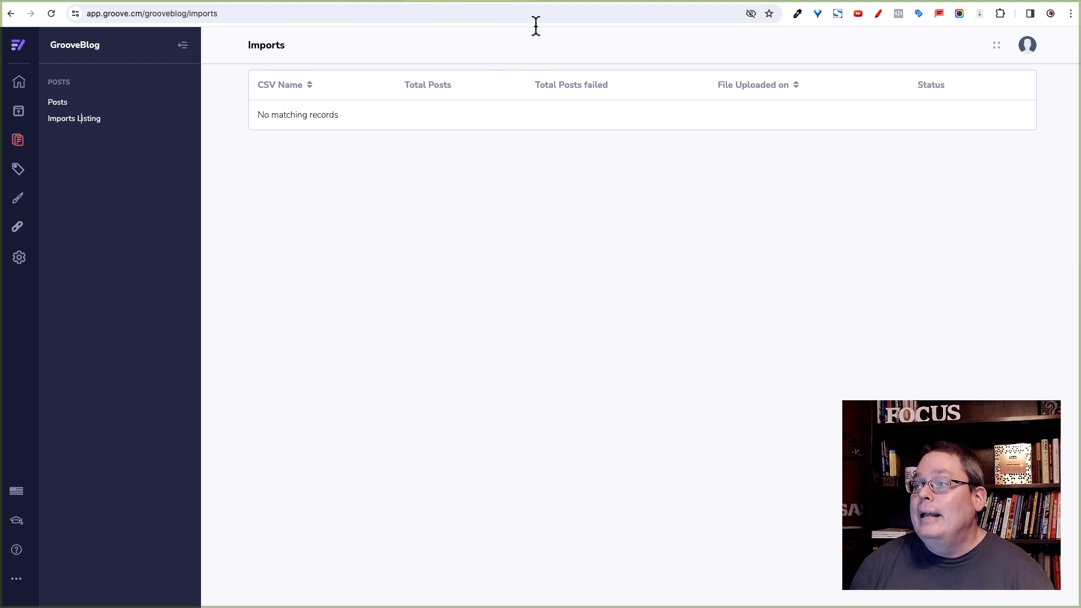
Switch to the Miro board and draw a check mark beside the bracket around WordPress Theme and WordPress Plugins
{"action": "left_click", "coordinate": [559, 2]}
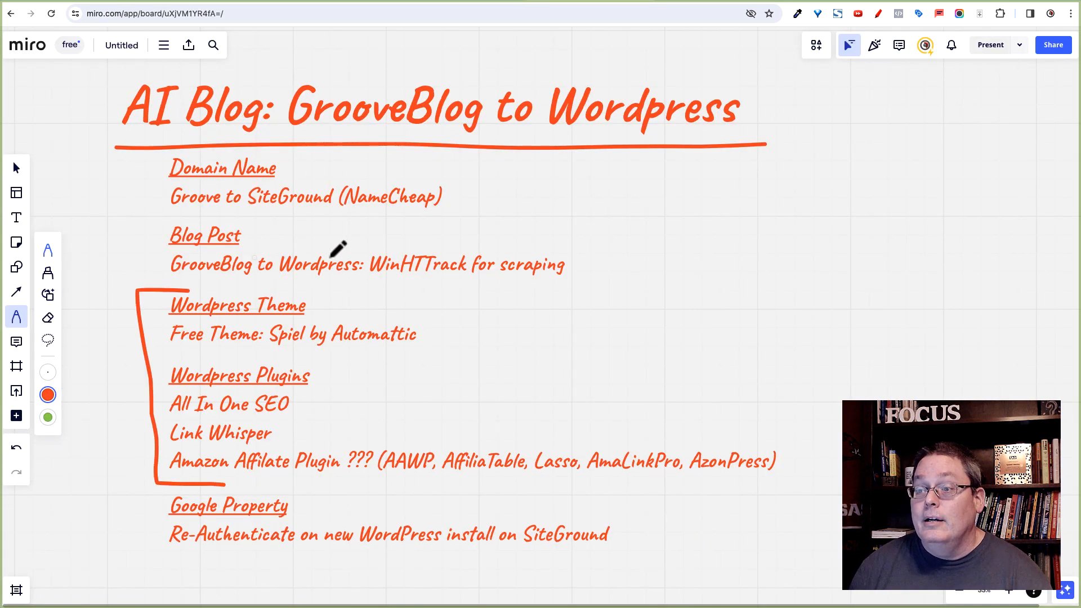
{"action": "mouse_move", "coordinate": [104, 369]}
{"action": "left_mouse_down"}
{"action": "mouse_move", "coordinate": [115, 380]}
{"action": "mouse_move", "coordinate": [142, 332]}
{"action": "left_mouse_up"}
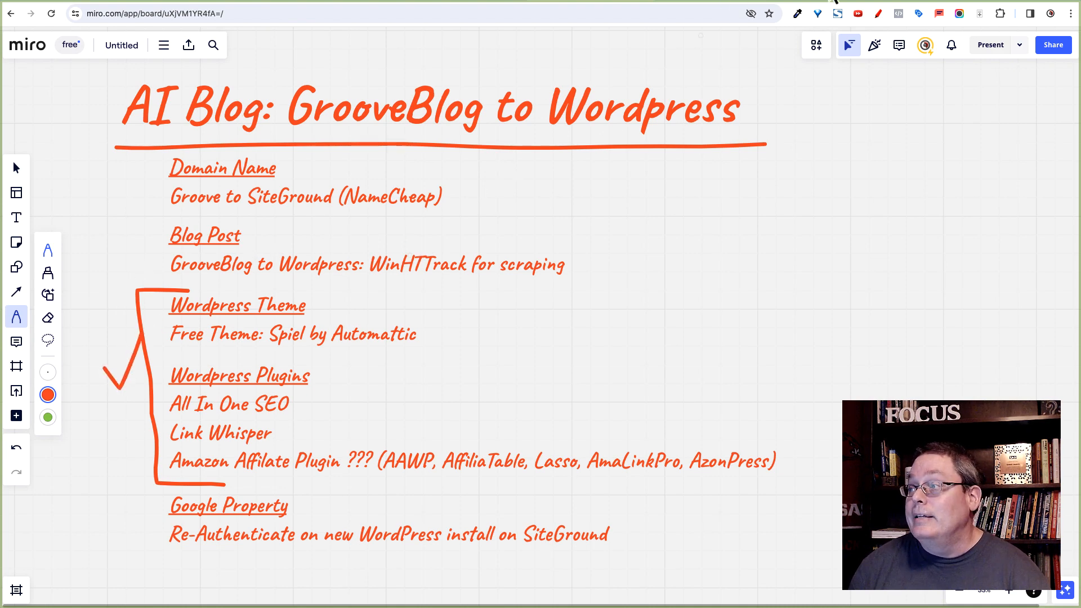
Switch to SiteGround's Add New Website wizard and choose a temporary domain
{"action": "left_click", "coordinate": [833, 2]}
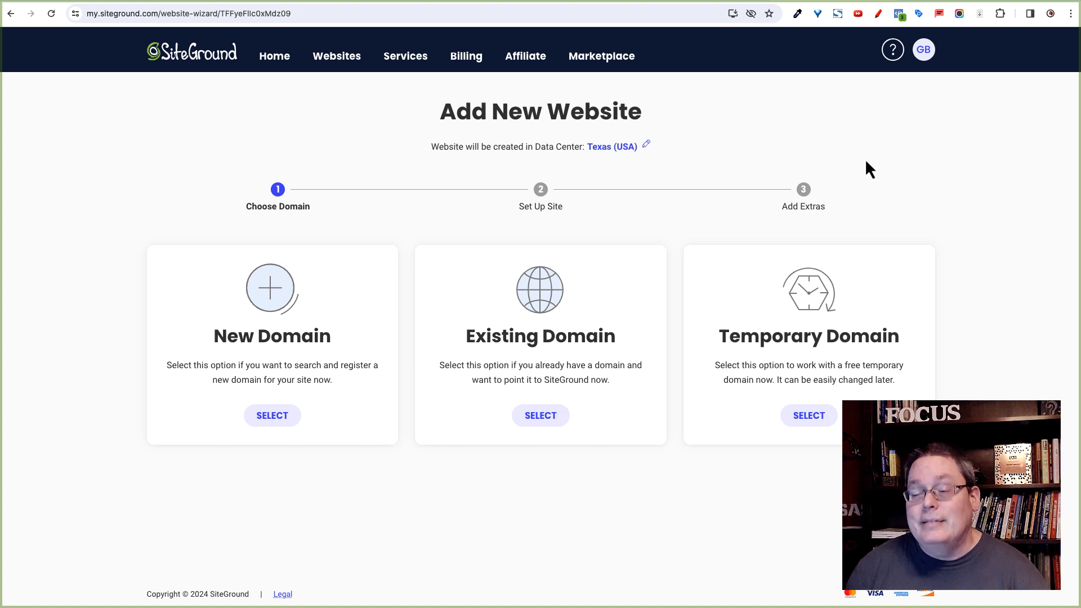
{"action": "left_click", "coordinate": [811, 419]}
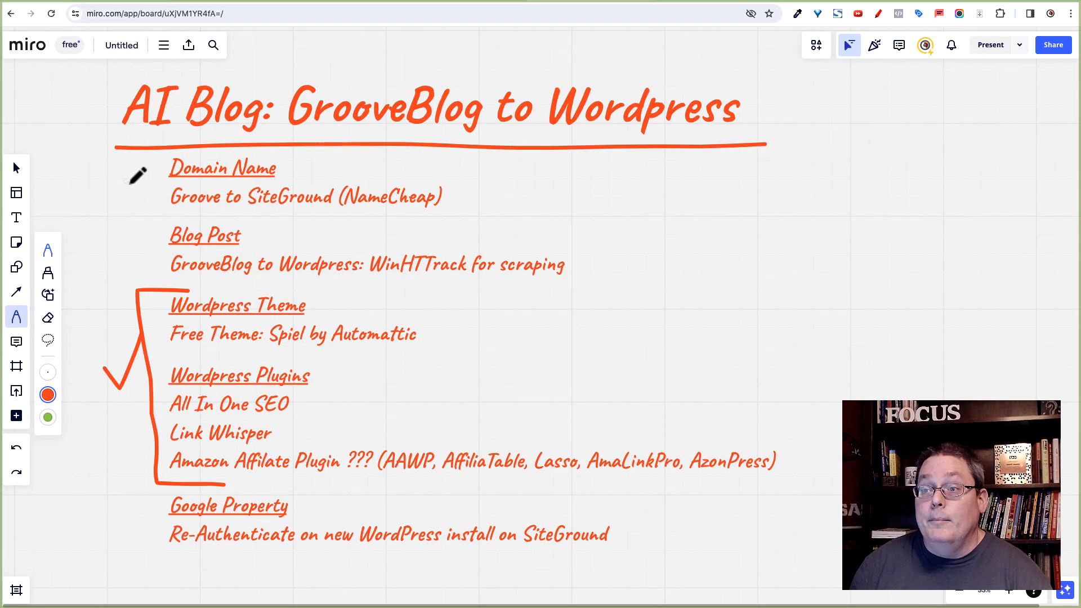
On the Miro board, draw check marks beside the Domain Name and Google Property headings
{"action": "left_click_drag", "start_coordinate": [125, 180], "coordinate": [167, 163]}
{"action": "left_click_drag", "start_coordinate": [109, 516], "coordinate": [153, 482]}
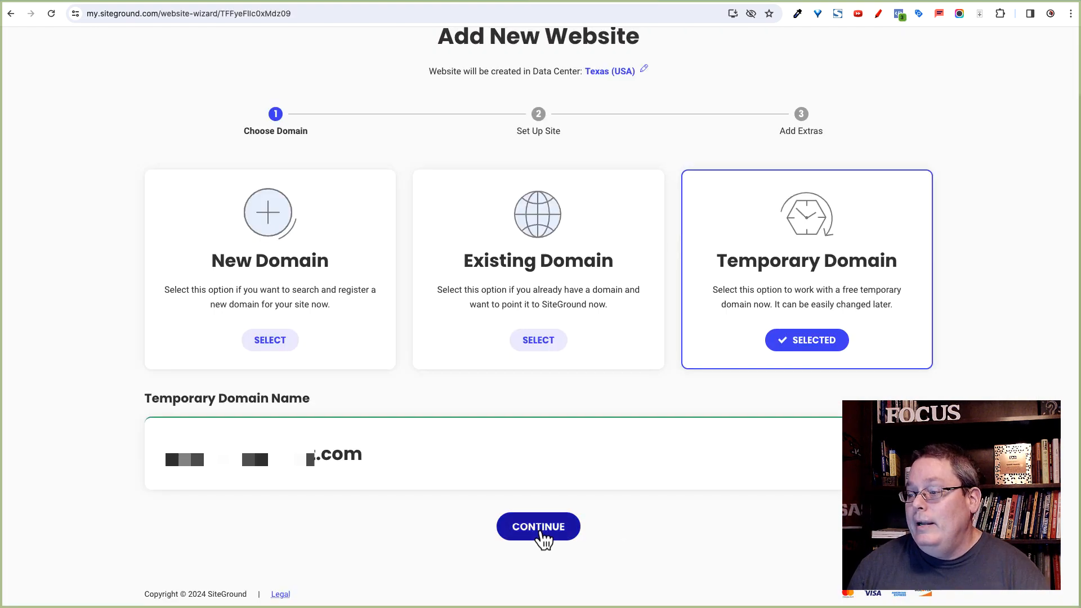
Start a new WordPress website on the temporary domain with the login e-mail and password, and finish without adding Site Scanner
{"action": "left_click", "coordinate": [541, 529]}
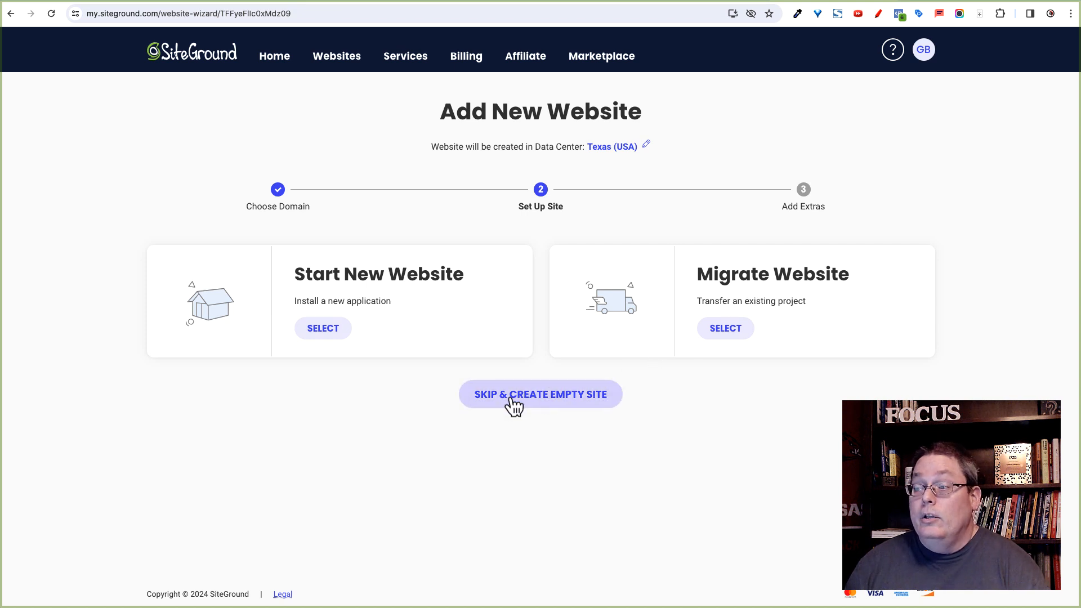
{"action": "left_click", "coordinate": [333, 332]}
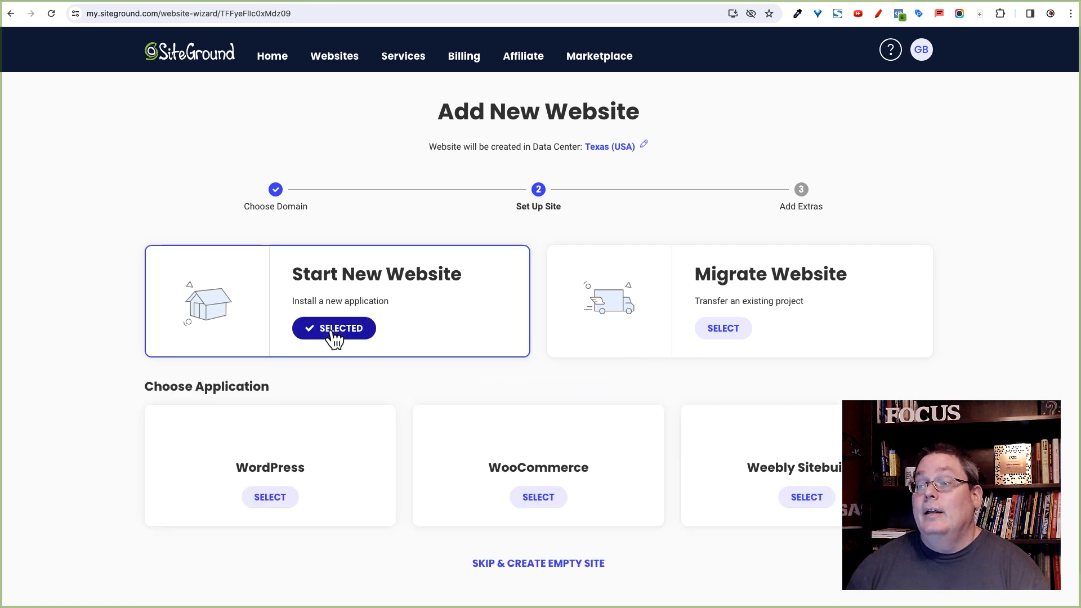
{"action": "left_click", "coordinate": [272, 498]}
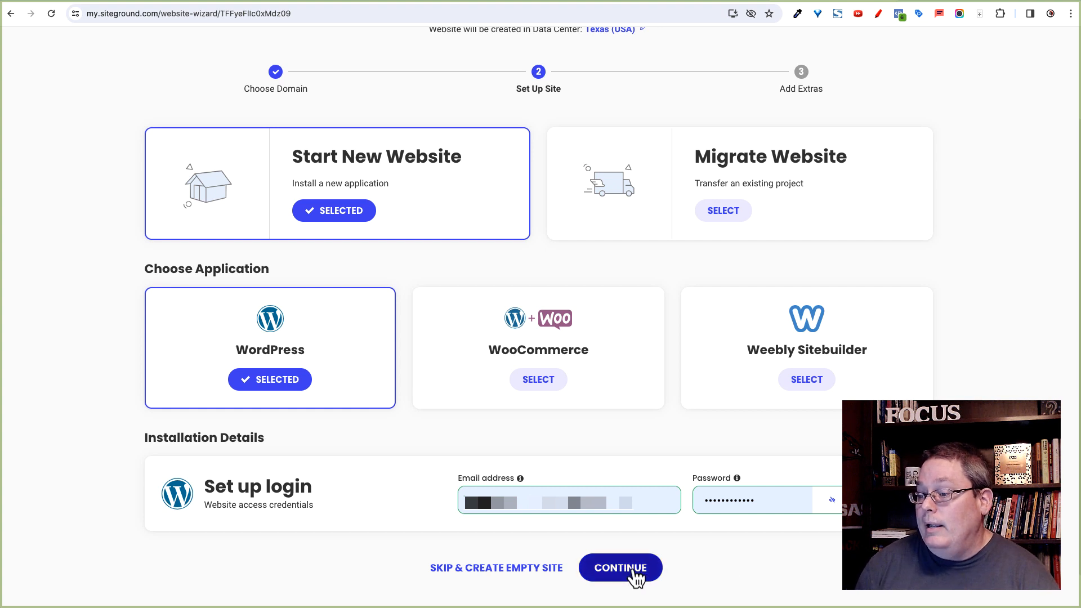
{"action": "left_click", "coordinate": [634, 569]}
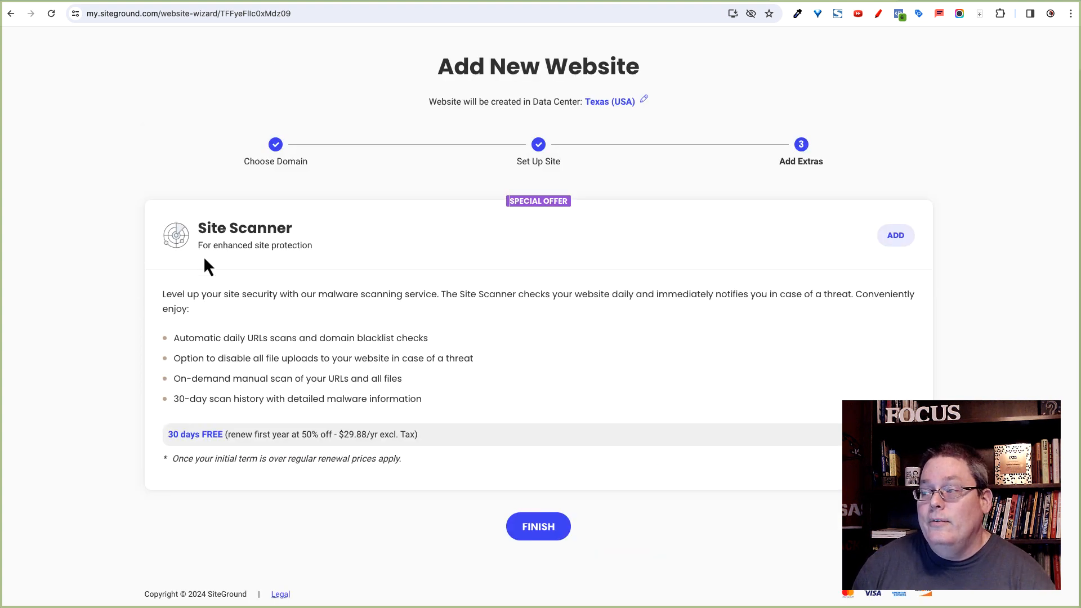
{"action": "left_click", "coordinate": [539, 532]}
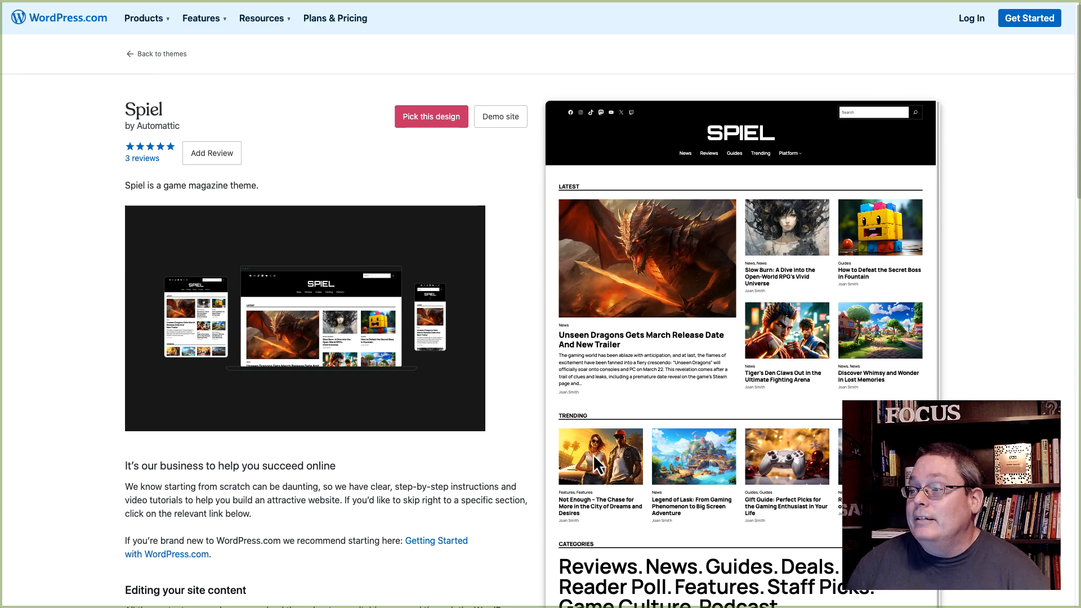
Compare the Spiel theme's demo layout with the home page of the Universe Unriddled blog
{"action": "mouse_move", "coordinate": [592, 454]}
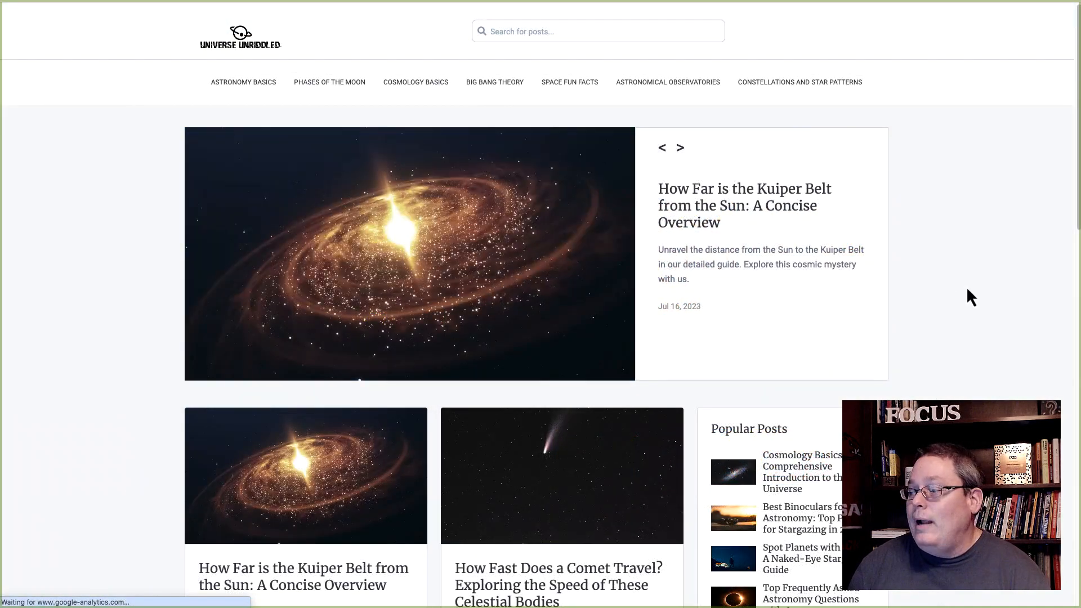
{"action": "scroll", "coordinate": [929, 289], "scroll_direction": "down", "scroll_amount": 6}
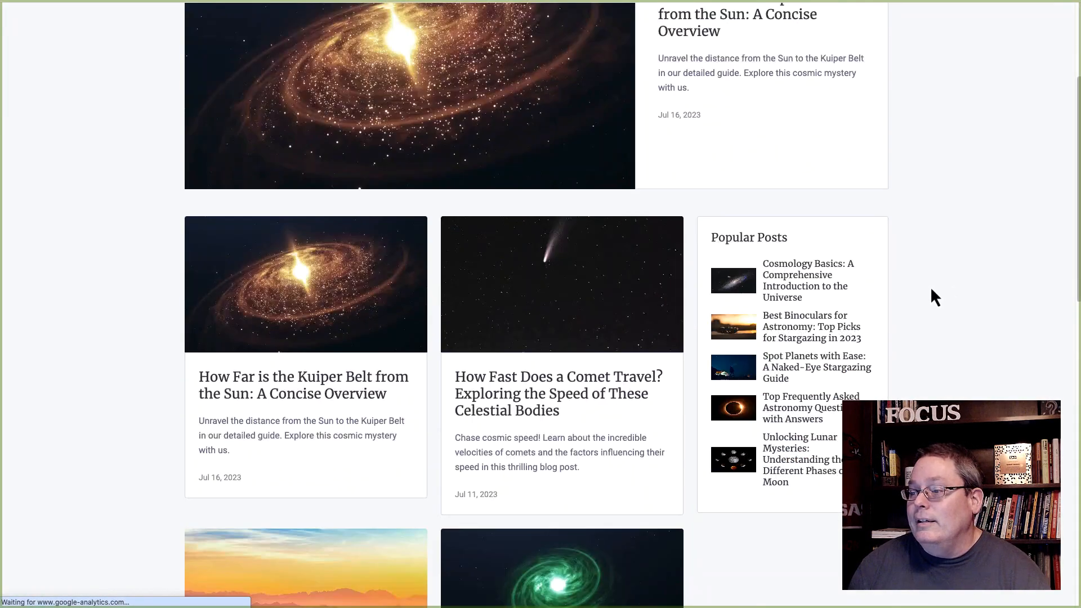
{"action": "scroll", "coordinate": [926, 286], "scroll_direction": "up", "scroll_amount": 6}
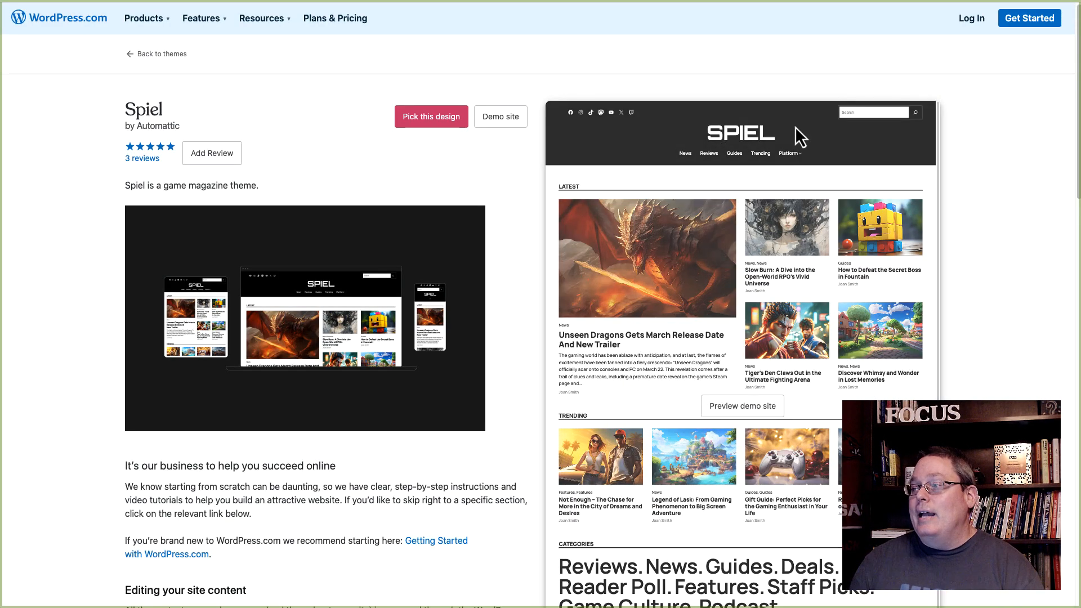
{"action": "scroll", "coordinate": [955, 263], "scroll_direction": "down", "scroll_amount": 2}
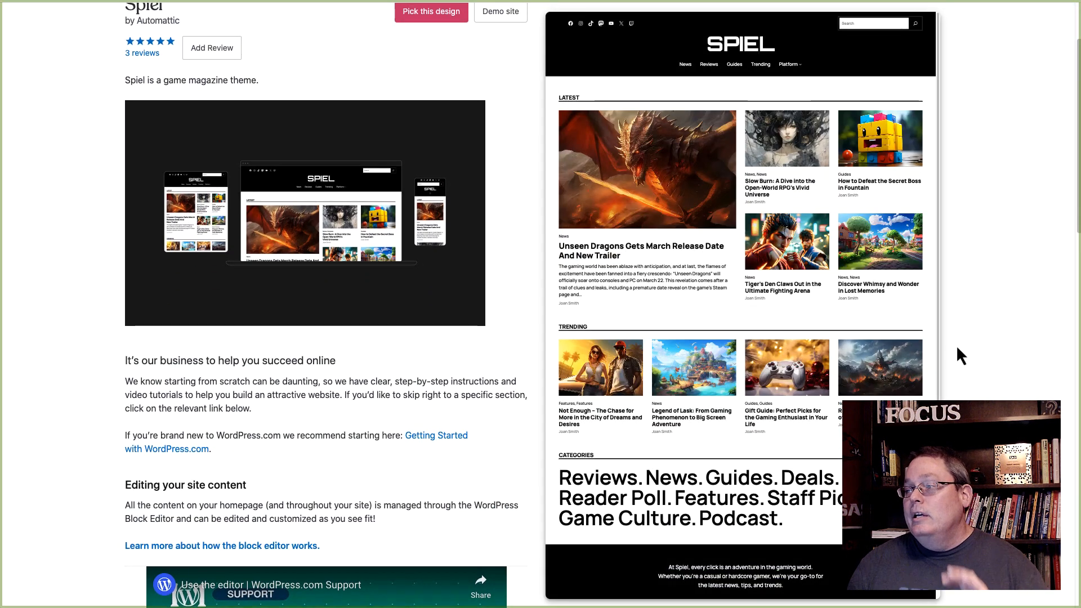
{"action": "scroll", "coordinate": [959, 345], "scroll_direction": "up", "scroll_amount": 2}
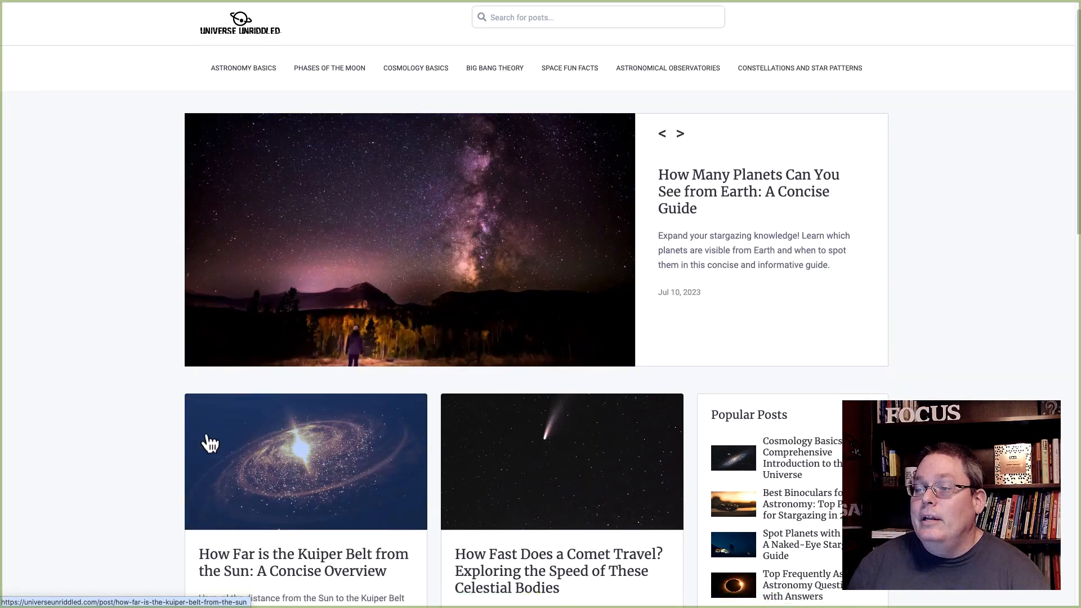
{"action": "scroll", "coordinate": [194, 436], "scroll_direction": "down", "scroll_amount": 10}
{"action": "scroll", "coordinate": [241, 454], "scroll_direction": "down", "scroll_amount": 2}
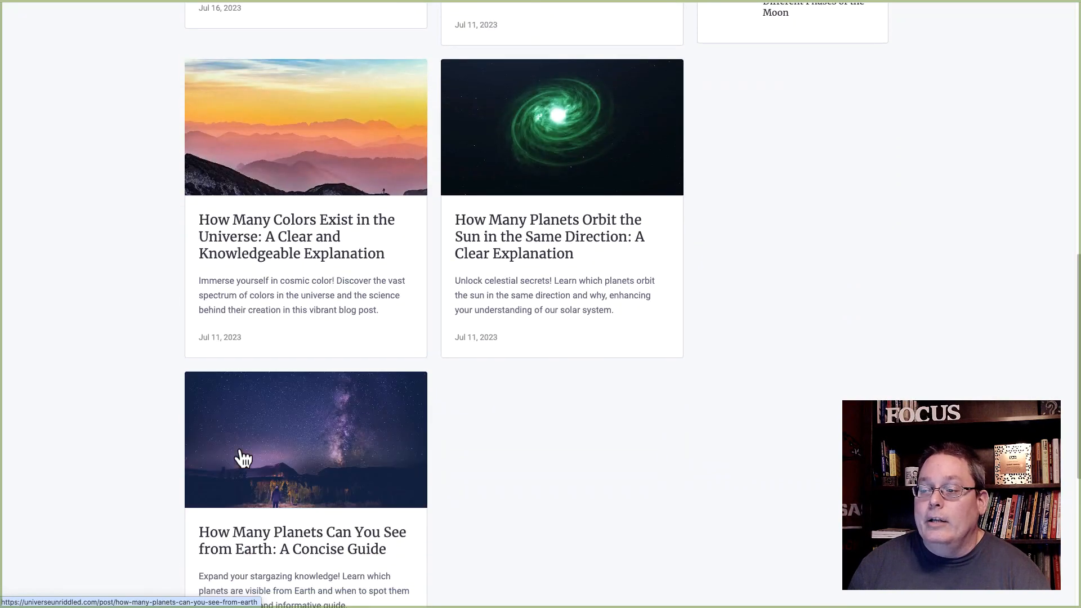
{"action": "scroll", "coordinate": [632, 434], "scroll_direction": "up", "scroll_amount": 9}
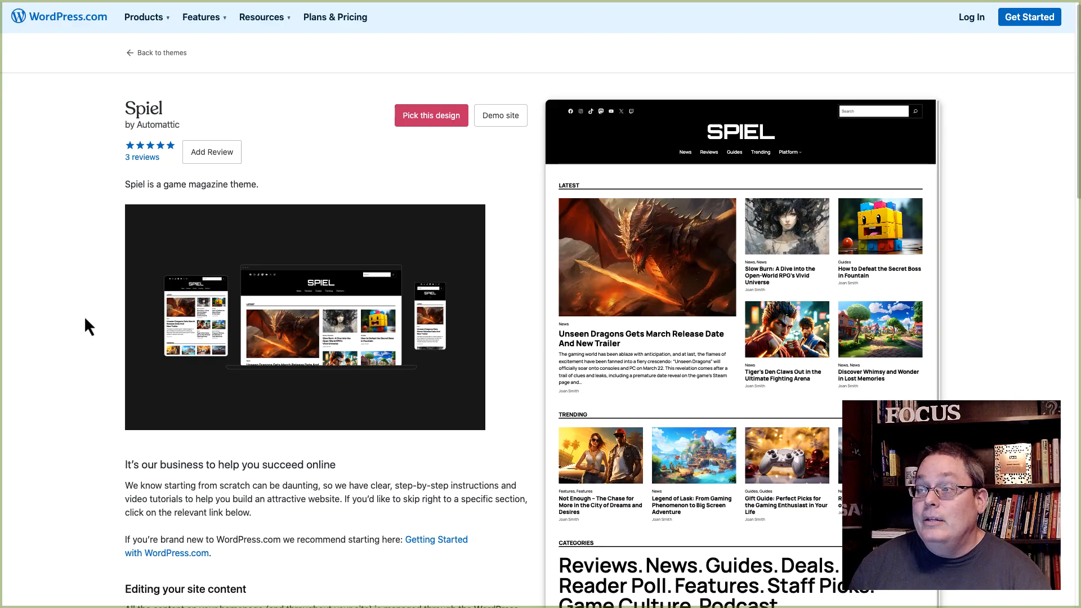
Find the Spiel theme's download option for self-hosted sites on its WordPress.com page
{"action": "scroll", "coordinate": [97, 330], "scroll_direction": "down", "scroll_amount": 10}
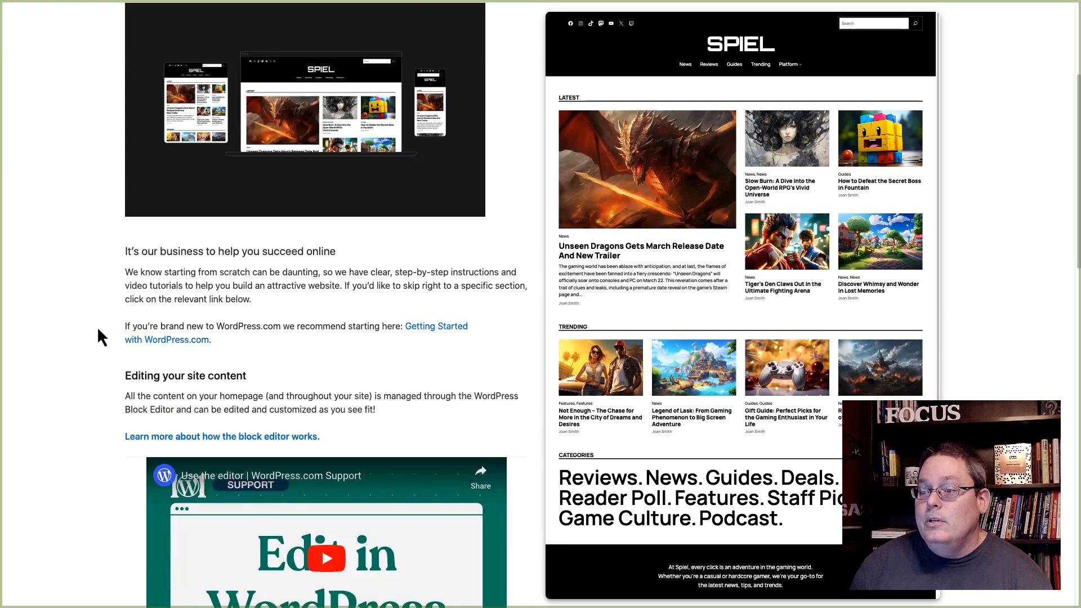
{"action": "scroll", "coordinate": [98, 330], "scroll_direction": "down", "scroll_amount": 3}
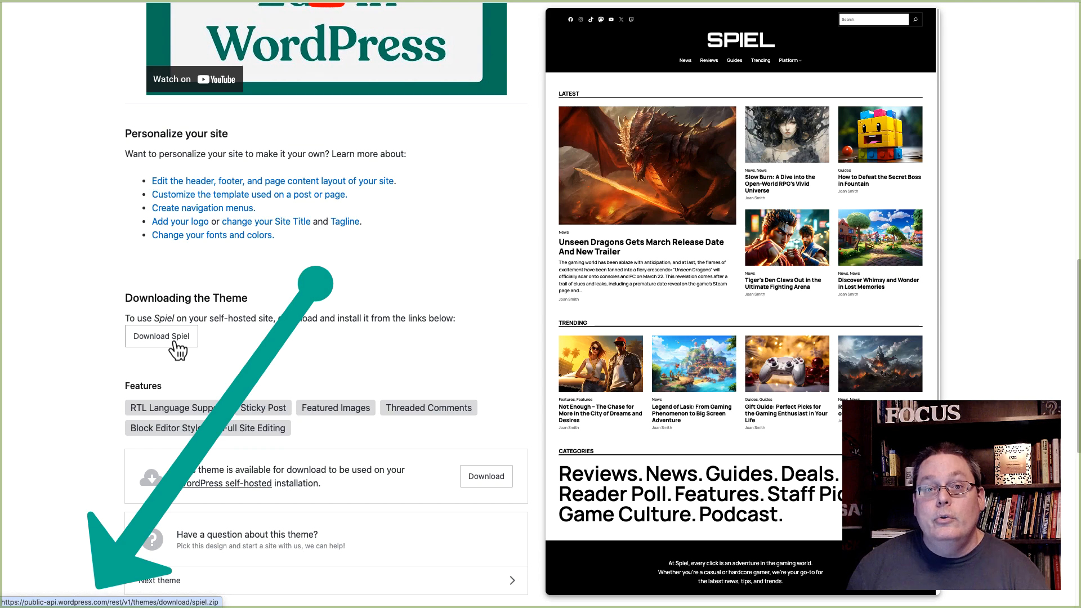
{"action": "scroll", "coordinate": [117, 350], "scroll_direction": "up", "scroll_amount": 15}
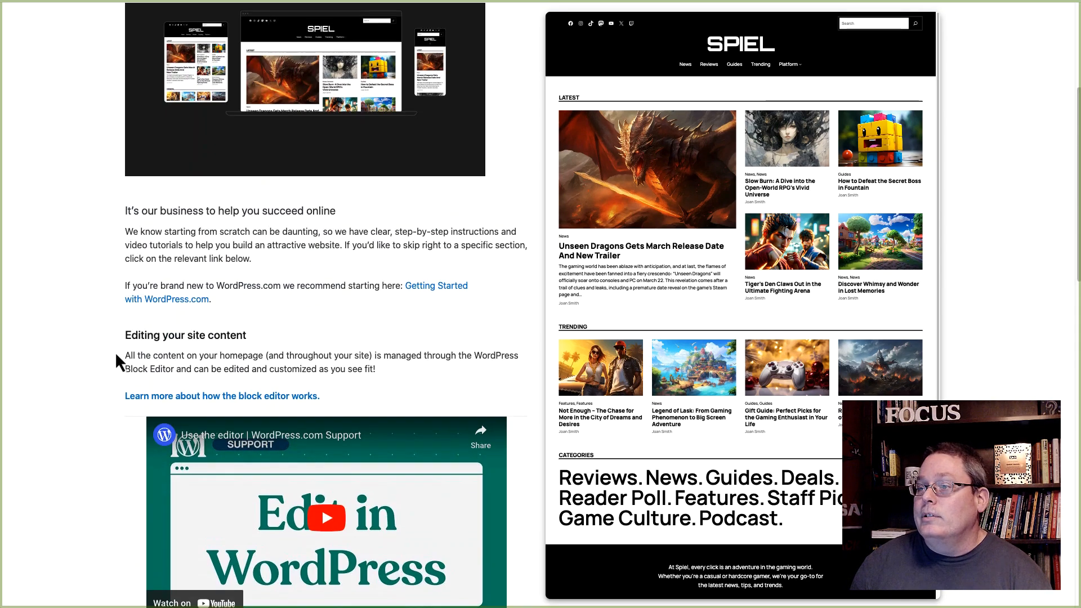
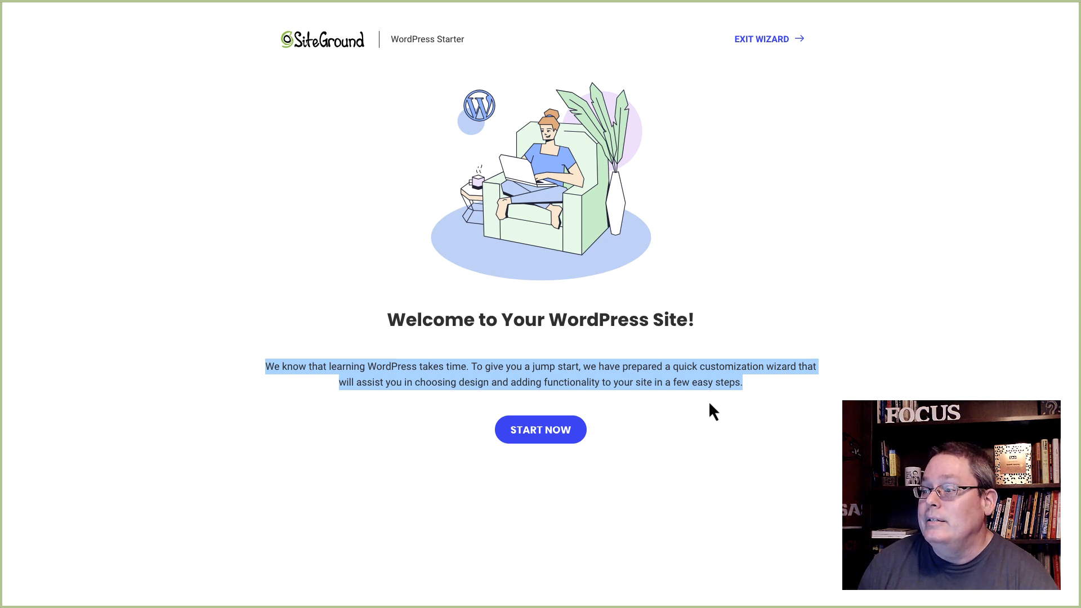
Exit the SiteGround WordPress Starter wizard to reach the WordPress dashboard
{"action": "left_click", "coordinate": [753, 175]}
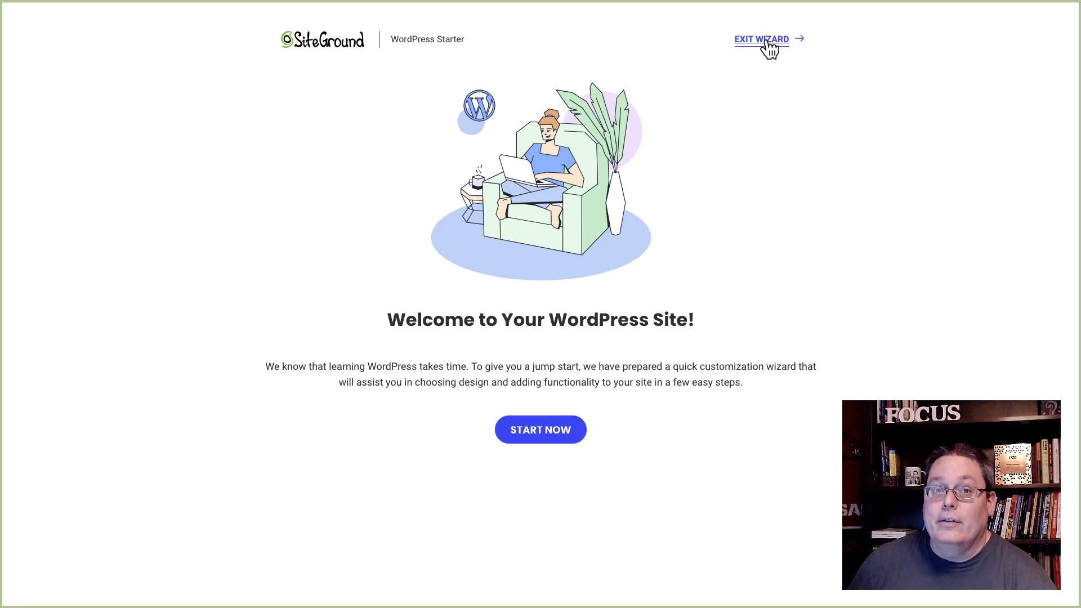
{"action": "left_click", "coordinate": [766, 40]}
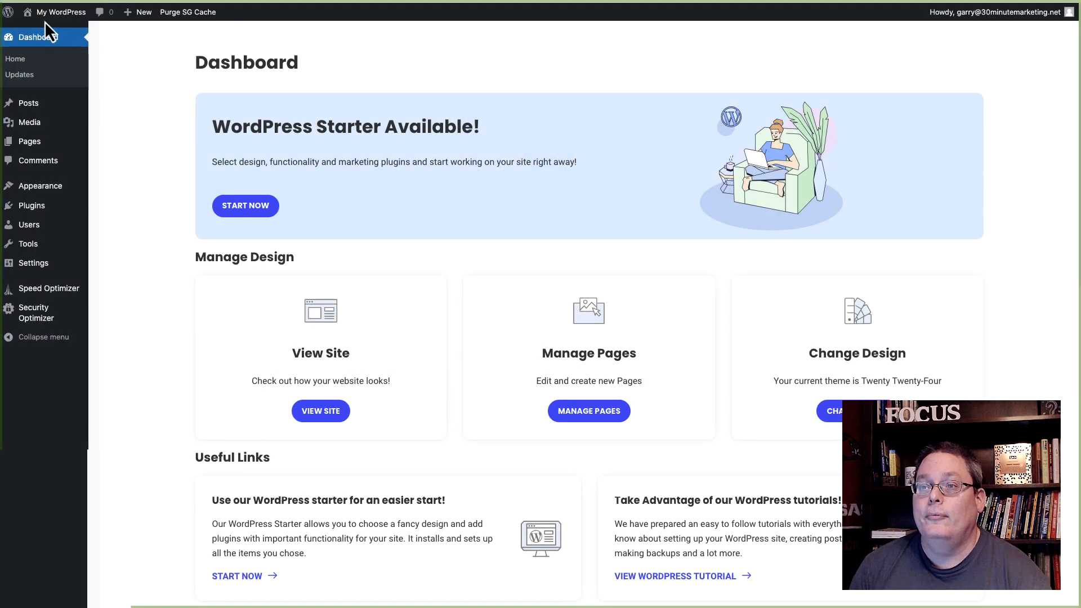
Visit the new WordPress site and look through its default home page down to the footer
{"action": "mouse_move", "coordinate": [27, 16]}
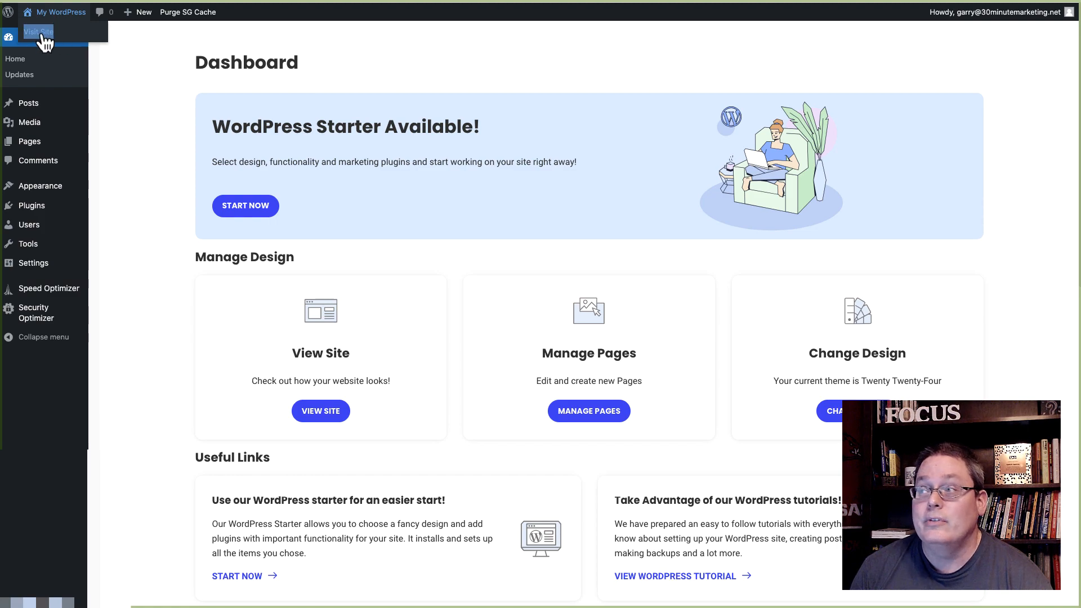
{"action": "left_click", "coordinate": [42, 40]}
{"action": "scroll", "coordinate": [157, 241], "scroll_direction": "down", "scroll_amount": 10}
{"action": "scroll", "coordinate": [155, 234], "scroll_direction": "down", "scroll_amount": 10}
{"action": "scroll", "coordinate": [156, 242], "scroll_direction": "down", "scroll_amount": 15}
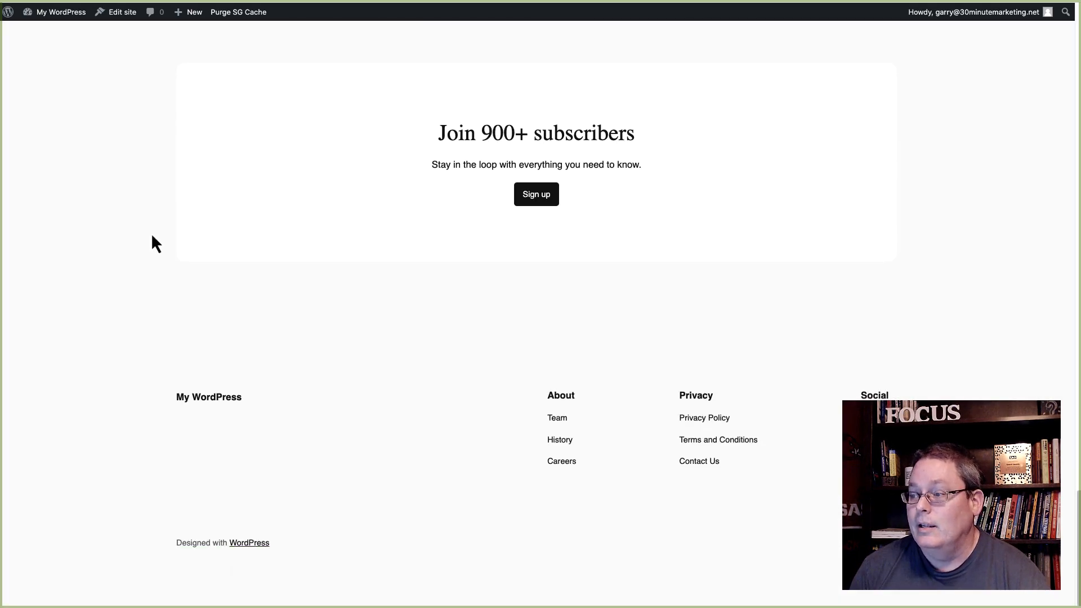
{"action": "scroll", "coordinate": [152, 237], "scroll_direction": "up", "scroll_amount": 20}
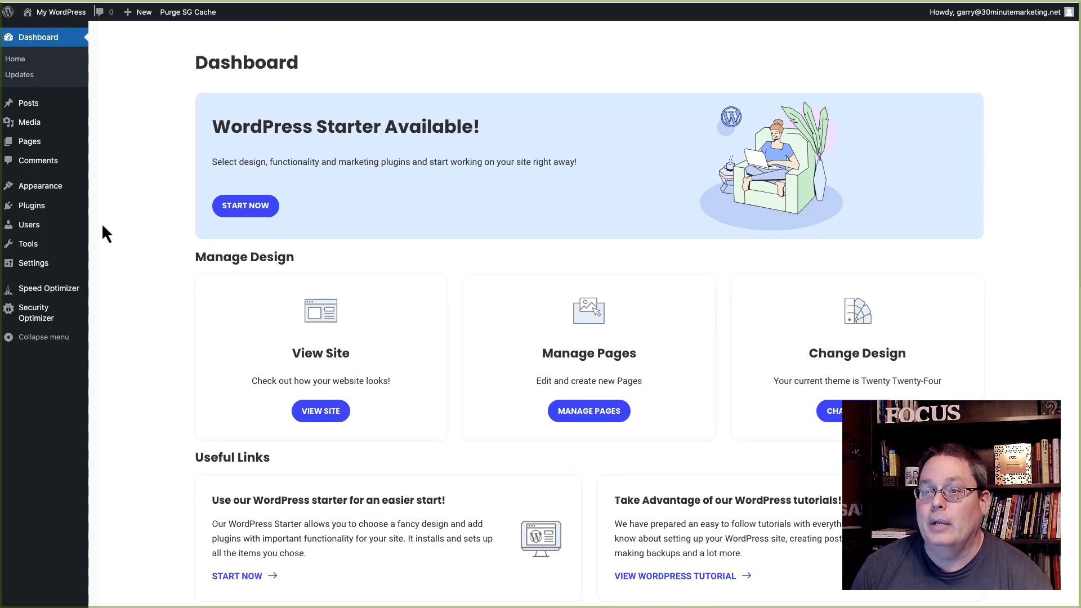
Open the list of installed themes in the WordPress admin
{"action": "mouse_move", "coordinate": [48, 191]}
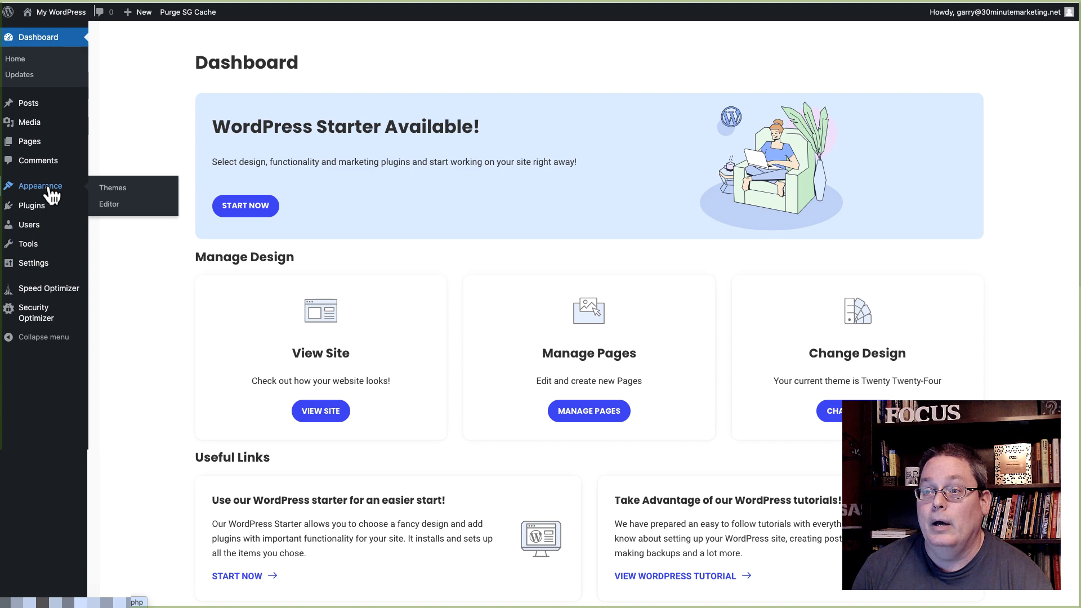
{"action": "left_click", "coordinate": [114, 190]}
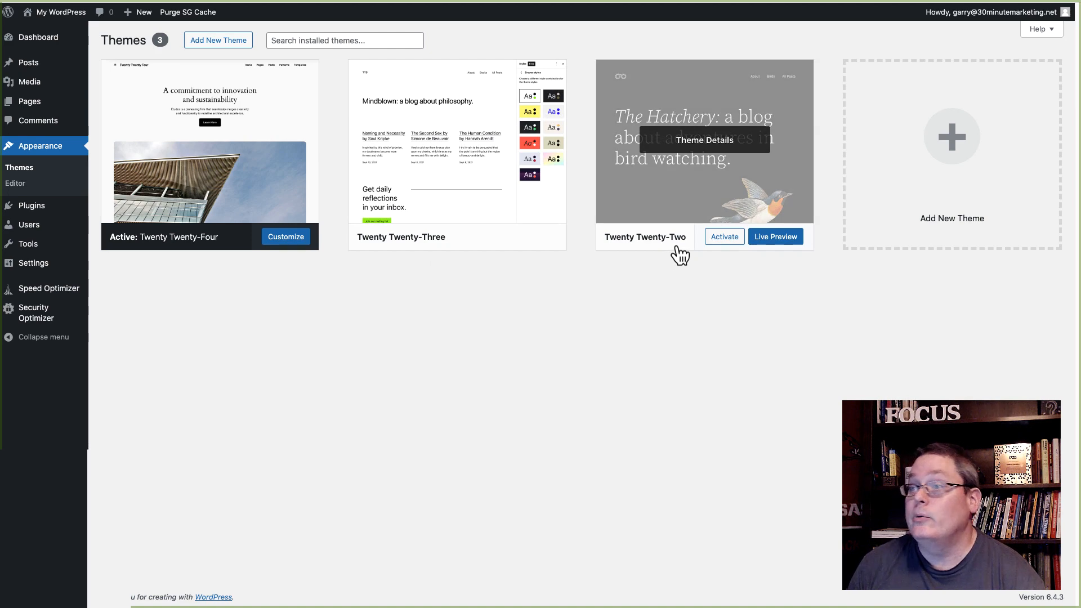
Upload the theme file spiel-wpcom-1.0.3.zip from the Downloads folder and install it as a new theme
{"action": "left_click", "coordinate": [219, 45]}
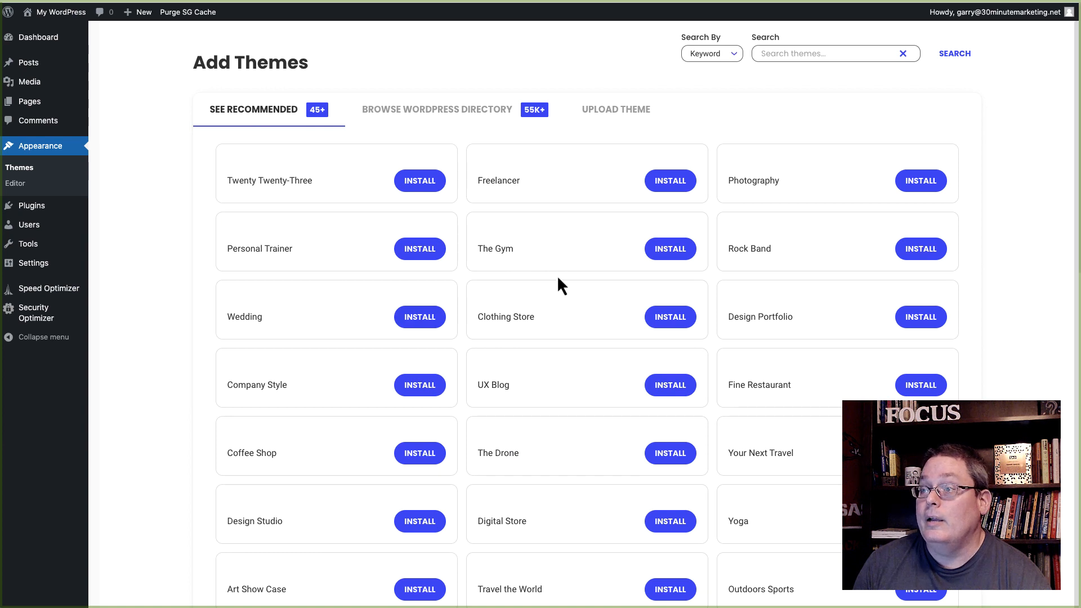
{"action": "left_click", "coordinate": [620, 120]}
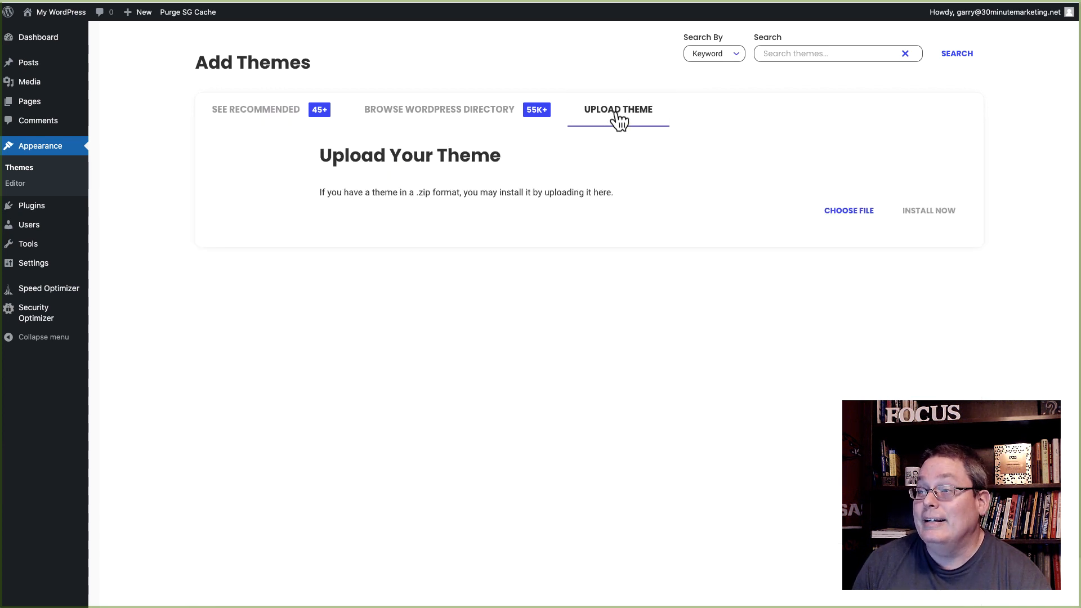
{"action": "left_click", "coordinate": [832, 213]}
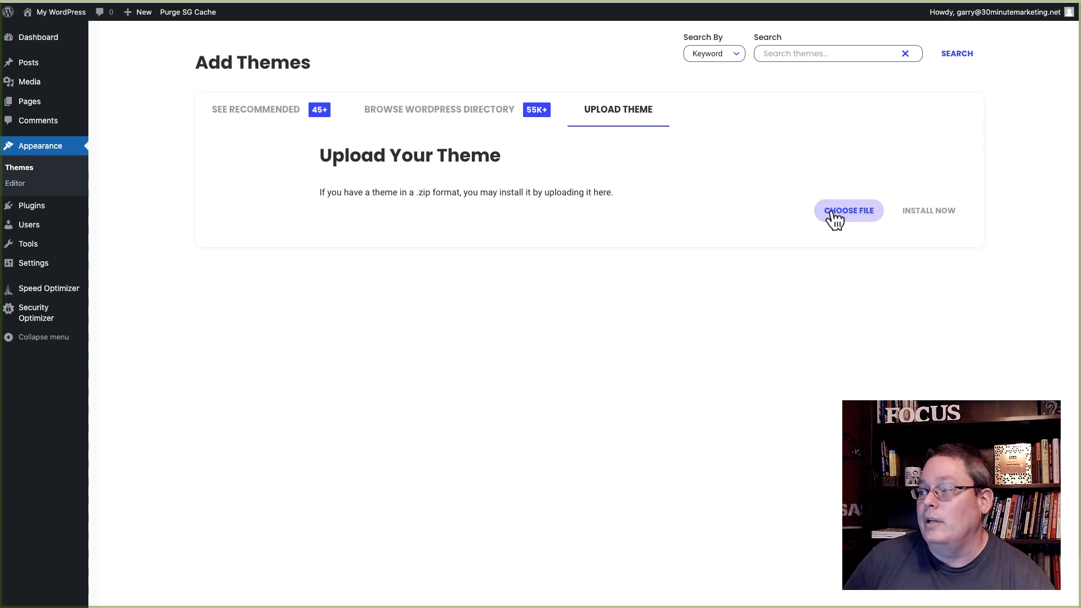
{"action": "left_click", "coordinate": [299, 77]}
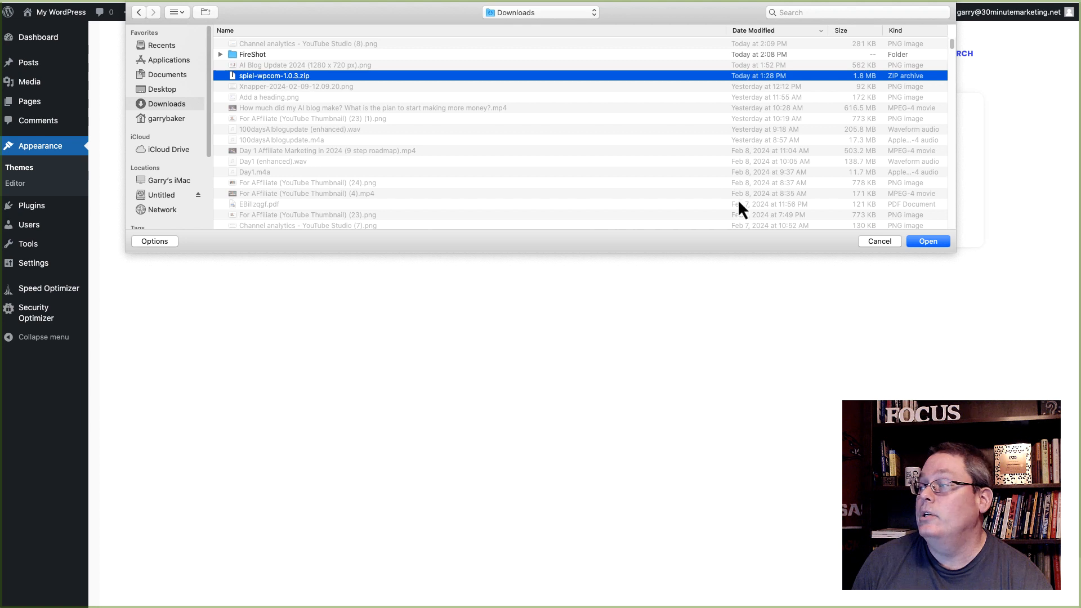
{"action": "left_click", "coordinate": [928, 242]}
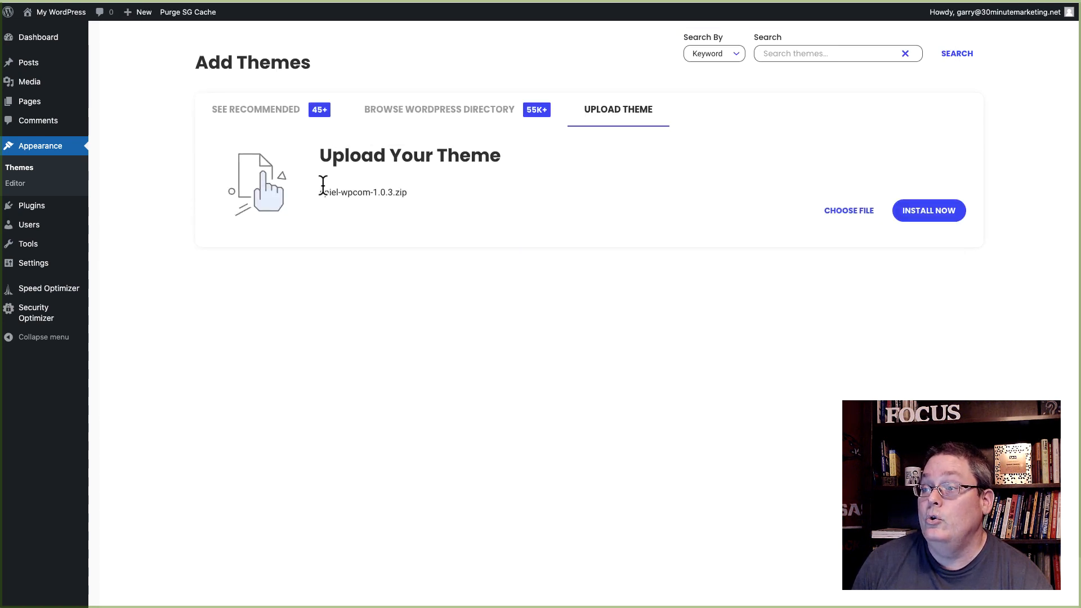
{"action": "left_click_drag", "start_coordinate": [319, 195], "coordinate": [408, 196]}
{"action": "left_click_drag", "start_coordinate": [325, 152], "coordinate": [490, 154]}
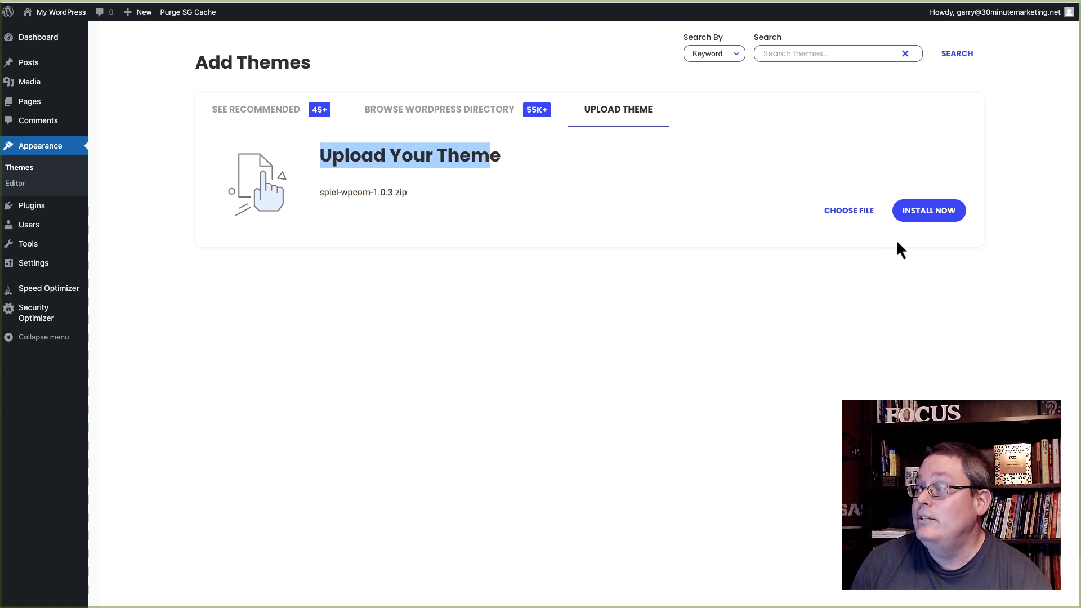
{"action": "left_click", "coordinate": [914, 220]}
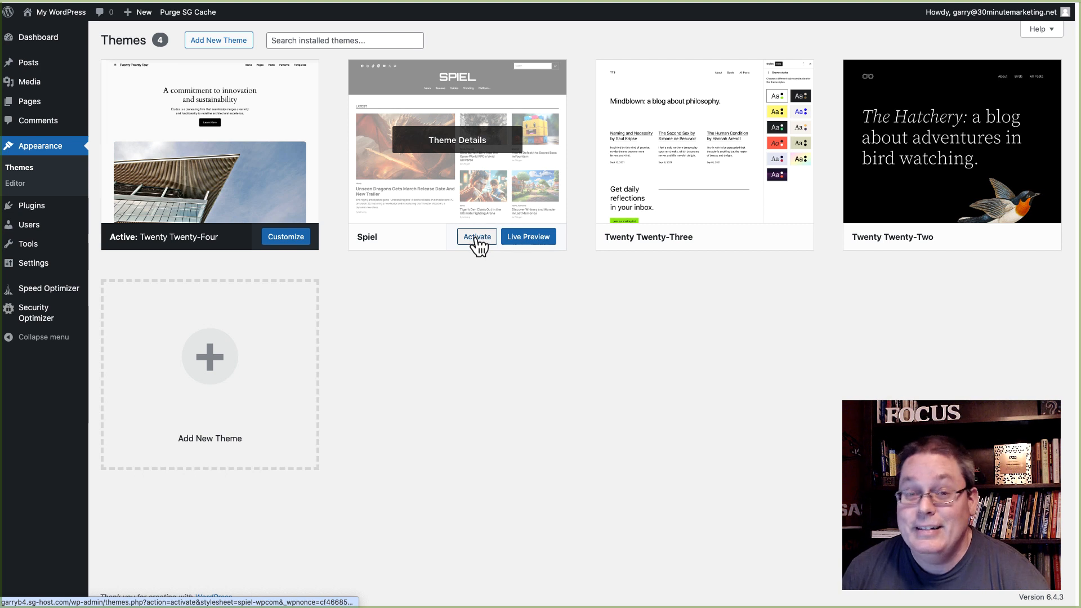
Activate the Spiel theme and visit the site to view it with the theme applied
{"action": "left_click", "coordinate": [479, 240]}
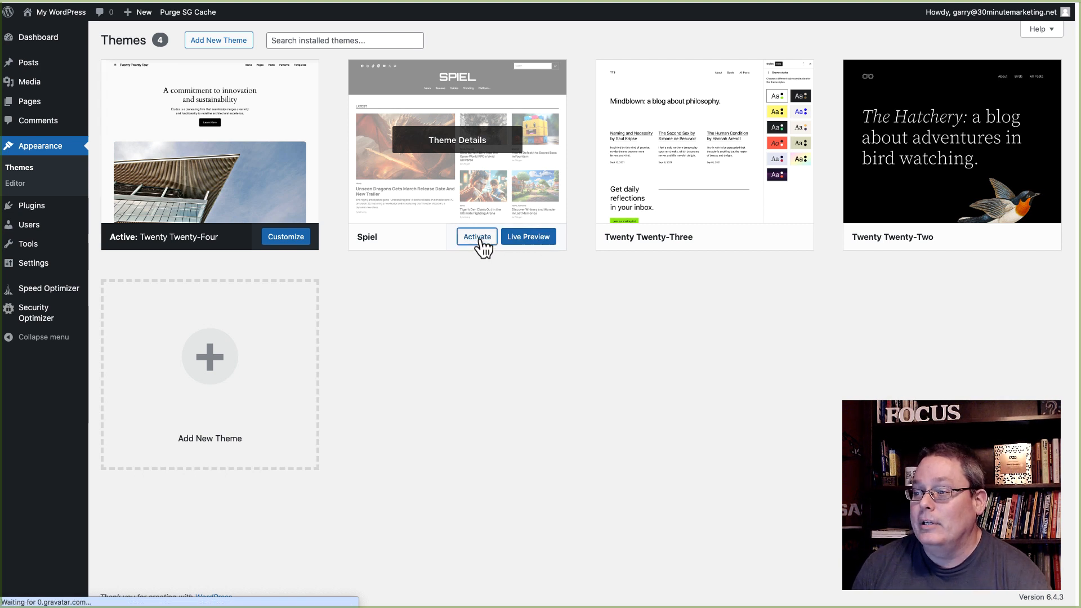
{"action": "left_click", "coordinate": [479, 238]}
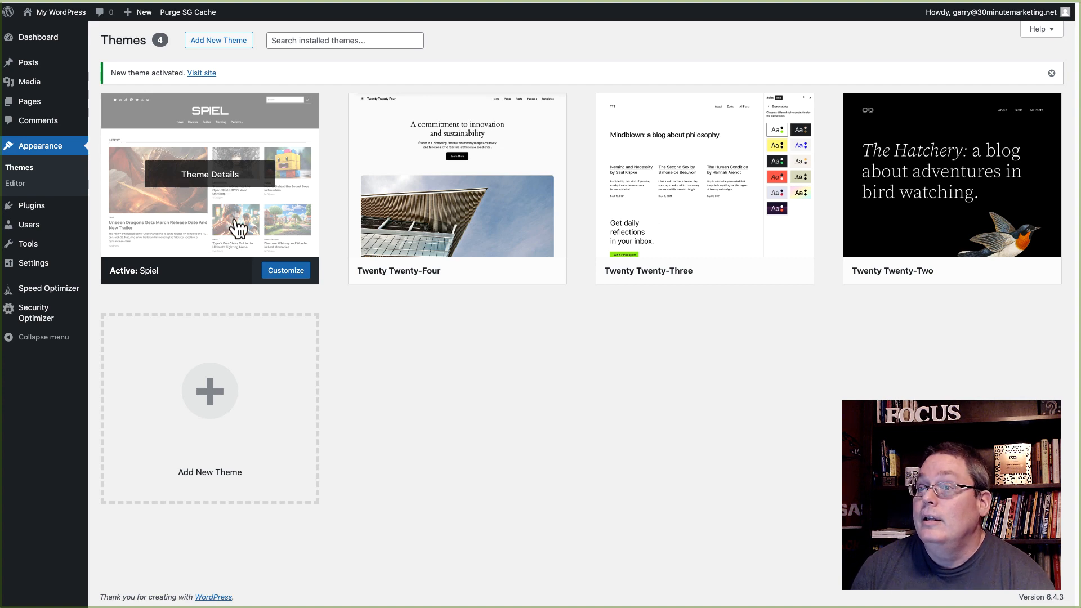
{"action": "mouse_move", "coordinate": [62, 14]}
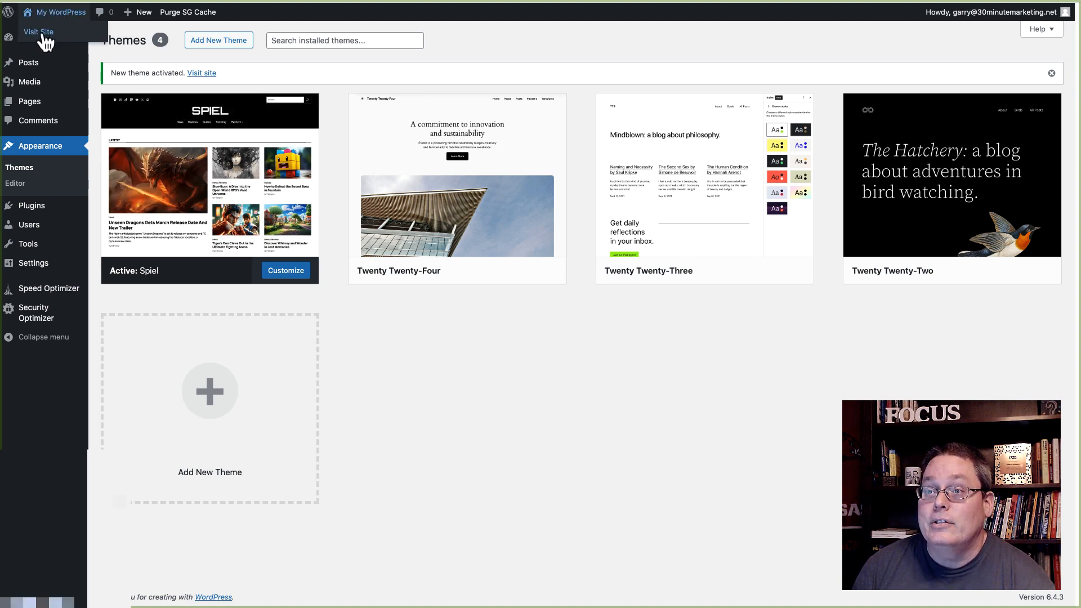
{"action": "left_click", "coordinate": [40, 33]}
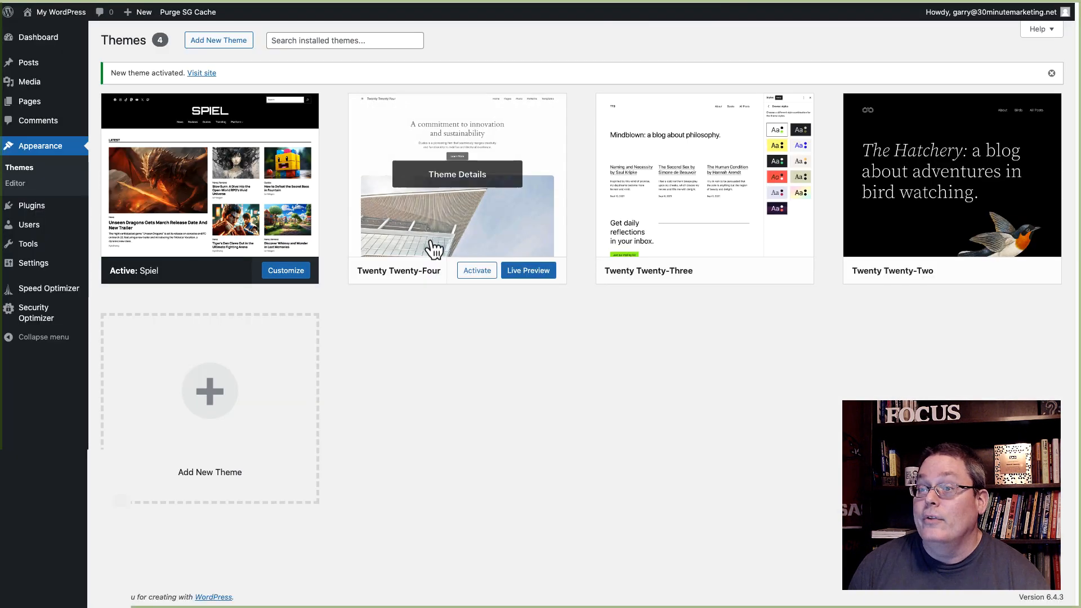
Search the plugin directory for "all in one seo", then install and activate the All in One SEO plugin
{"action": "mouse_move", "coordinate": [40, 215]}
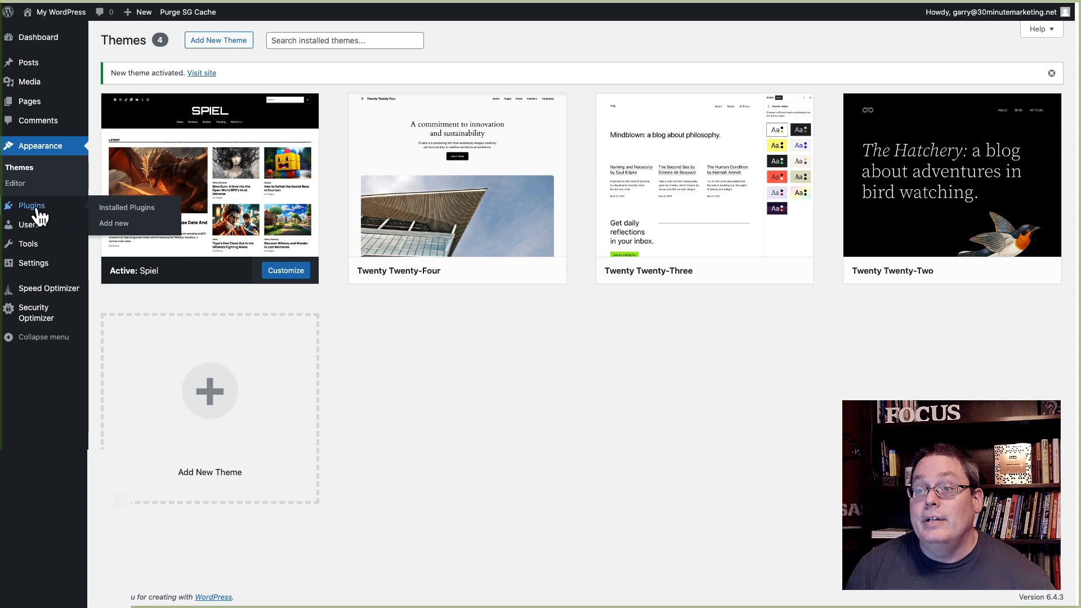
{"action": "left_click", "coordinate": [120, 209]}
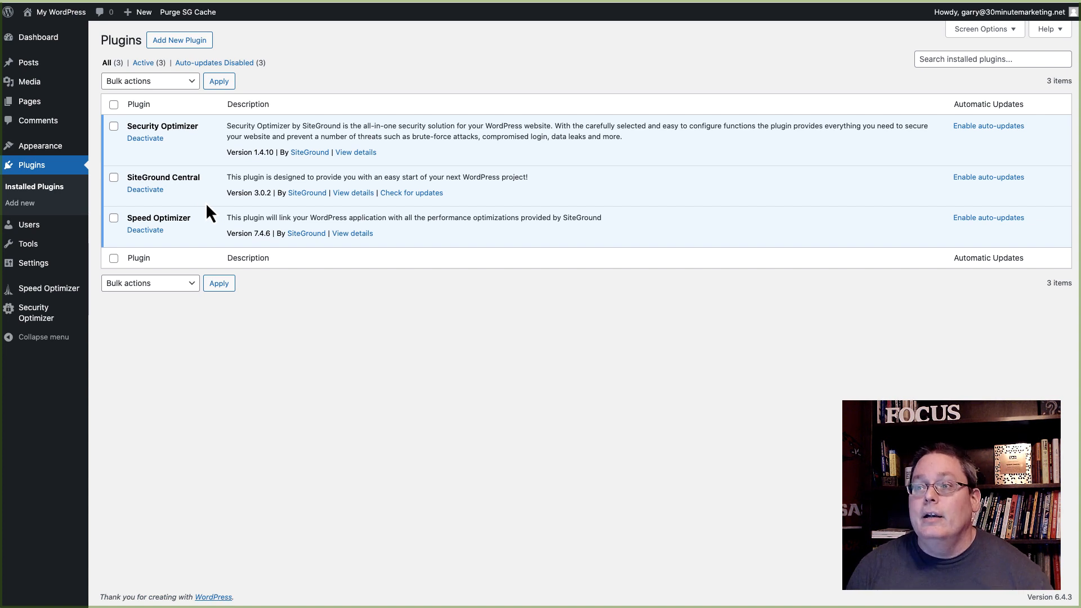
{"action": "left_click", "coordinate": [183, 46]}
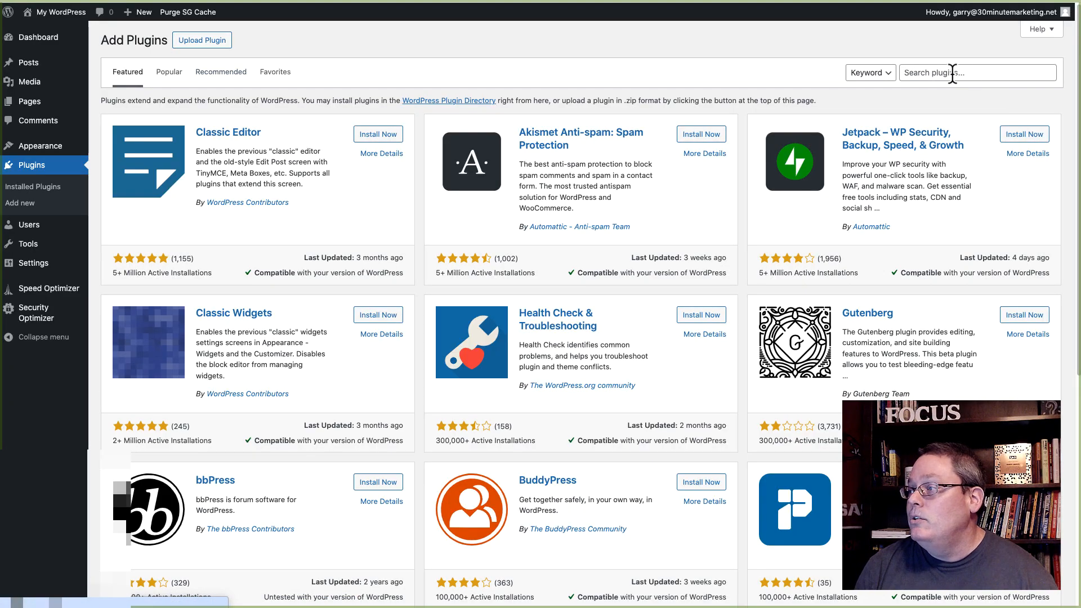
{"action": "left_click", "coordinate": [952, 72]}
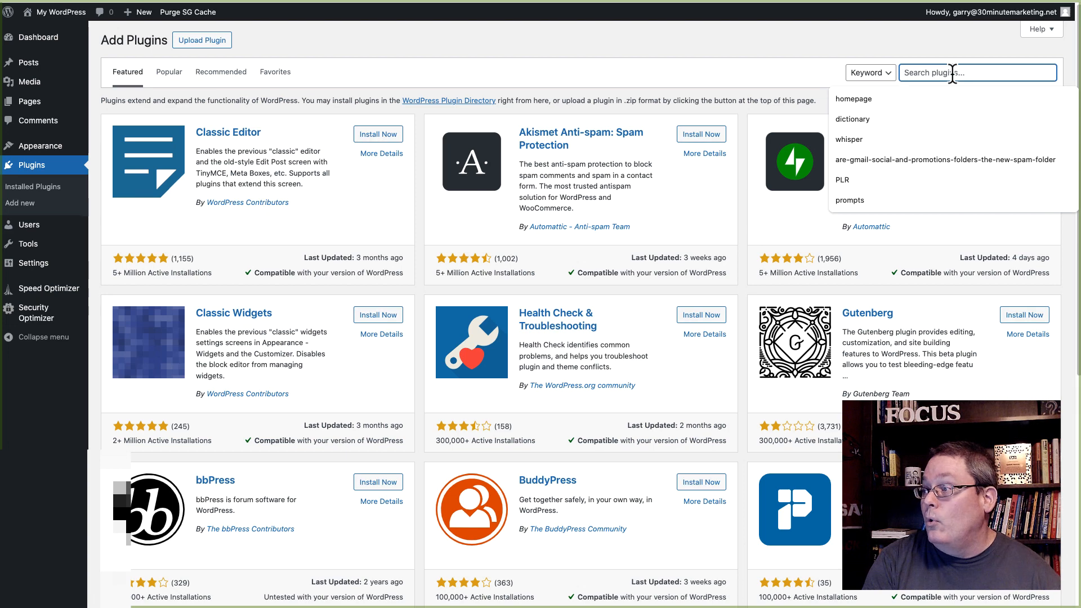
{"action": "type", "text": "all in one seo"}
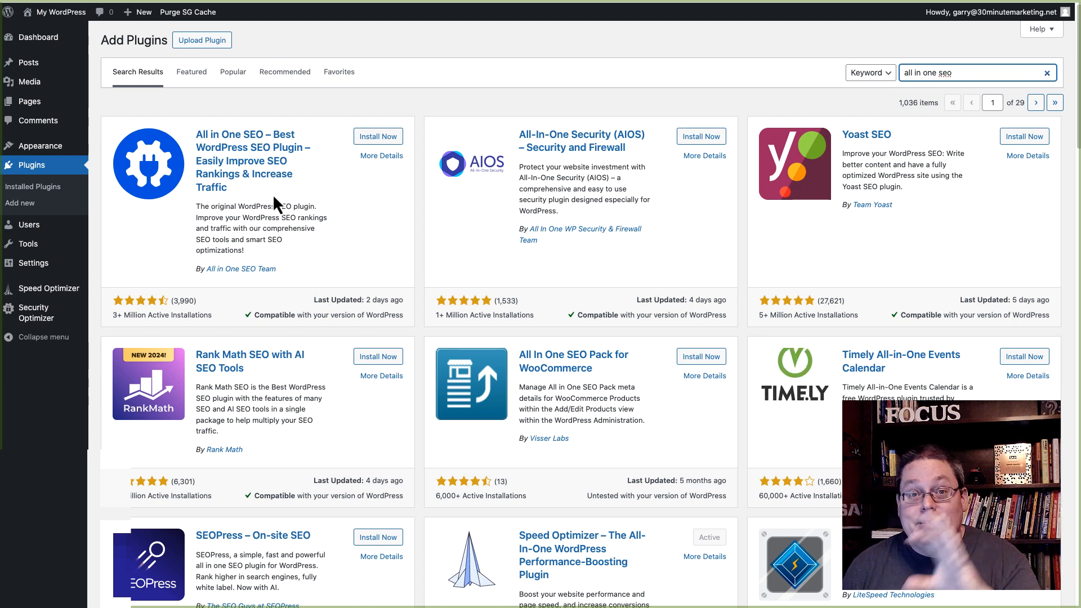
{"action": "left_click", "coordinate": [370, 140]}
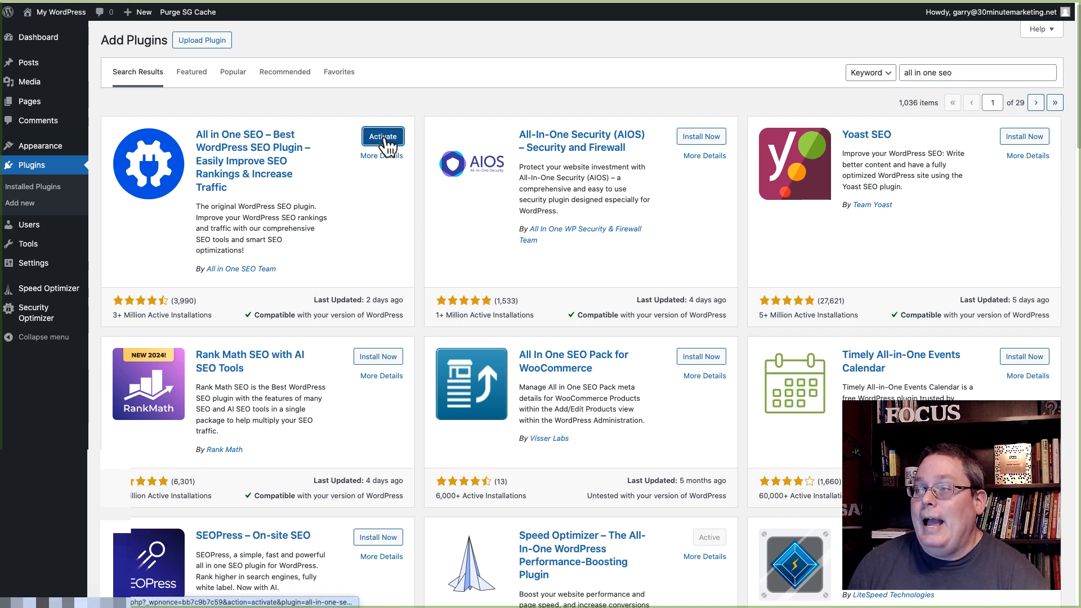
{"action": "left_click", "coordinate": [384, 139]}
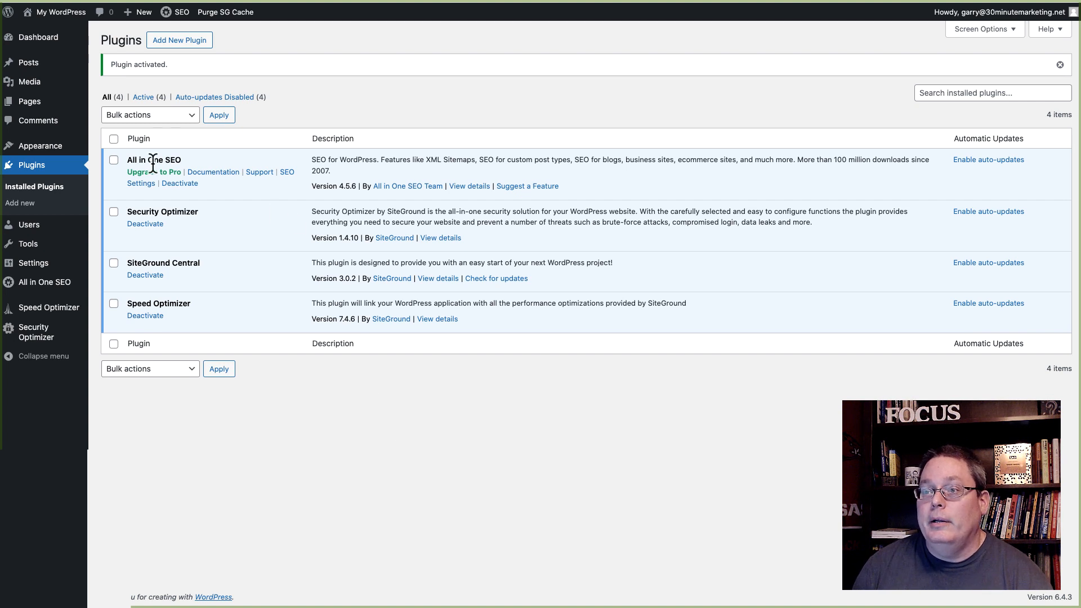
Review the All in One SEO entry among the installed plugins and view the plugin's general SEO settings
{"action": "left_click_drag", "start_coordinate": [128, 159], "coordinate": [180, 160]}
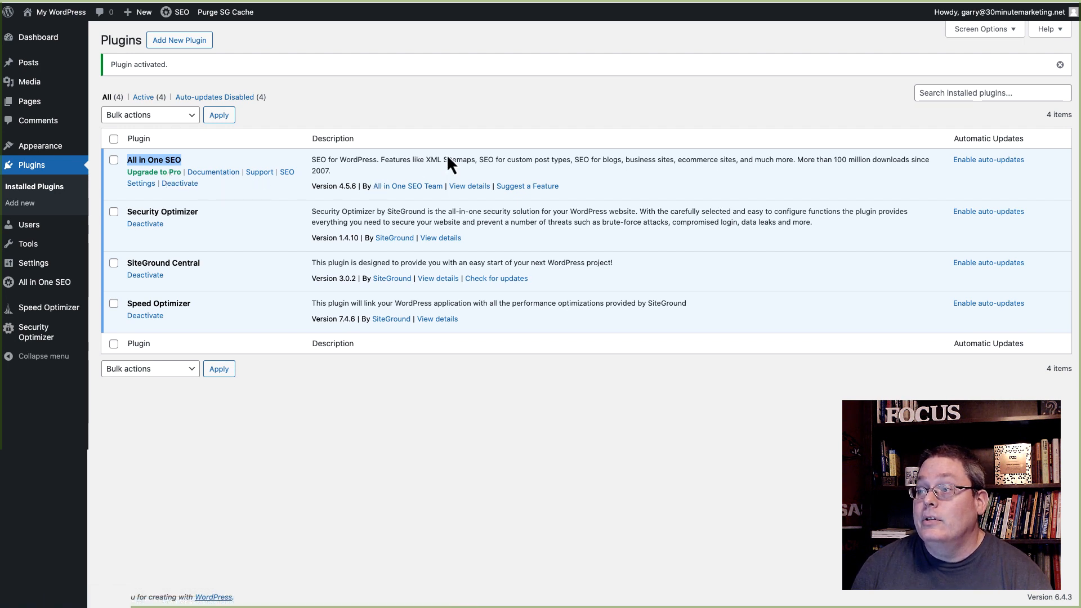
{"action": "left_click_drag", "start_coordinate": [383, 159], "coordinate": [582, 173]}
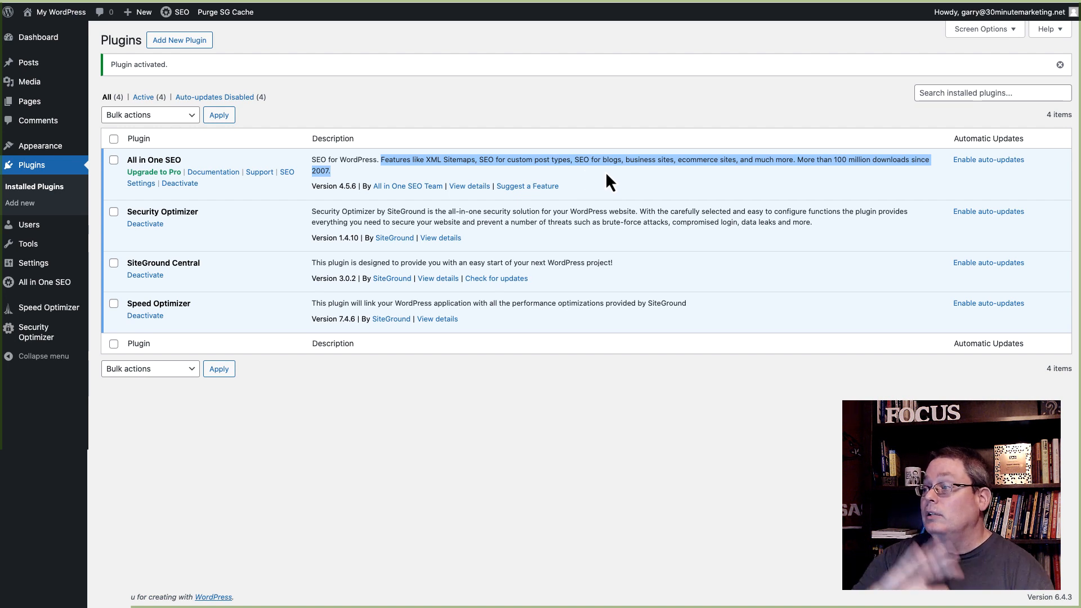
{"action": "left_click", "coordinate": [444, 134]}
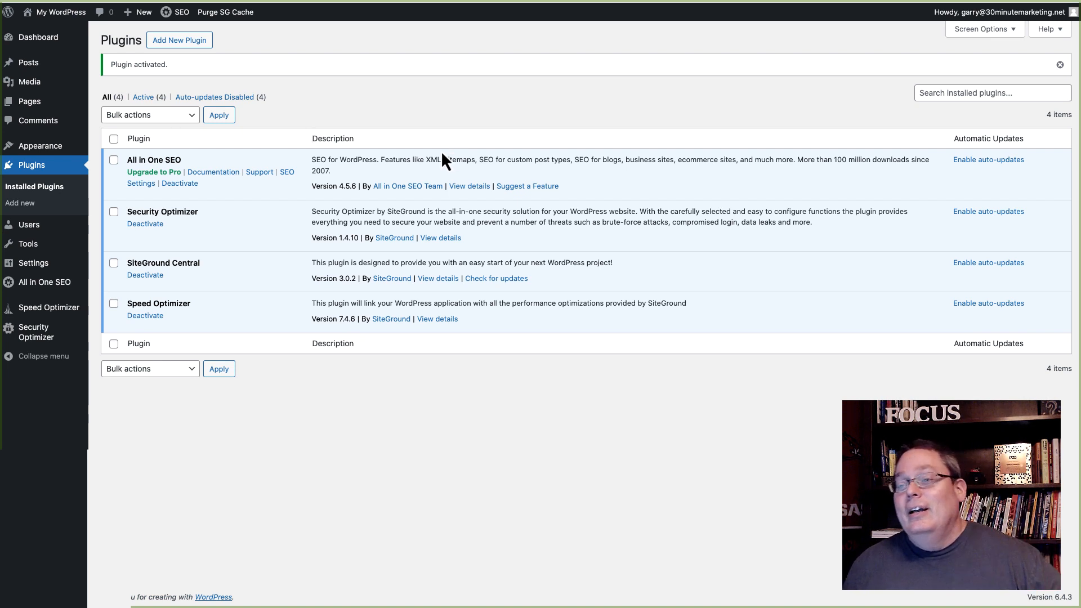
{"action": "left_click", "coordinate": [289, 178]}
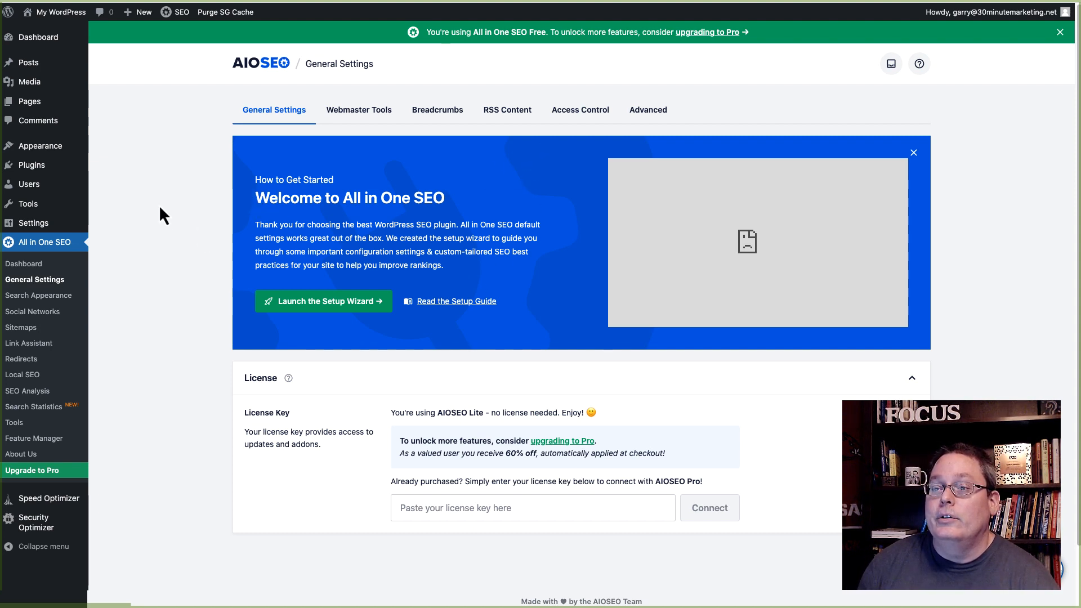
Glance at the new site's front page and open the WordPress Permalink Settings
{"action": "left_click", "coordinate": [113, 2]}
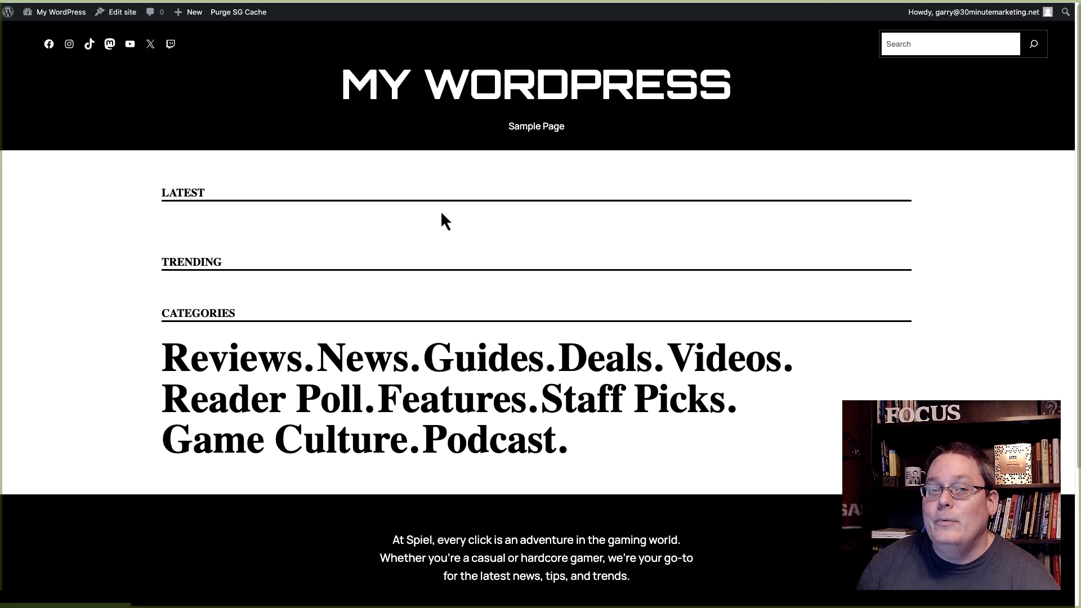
{"action": "left_click", "coordinate": [113, 1]}
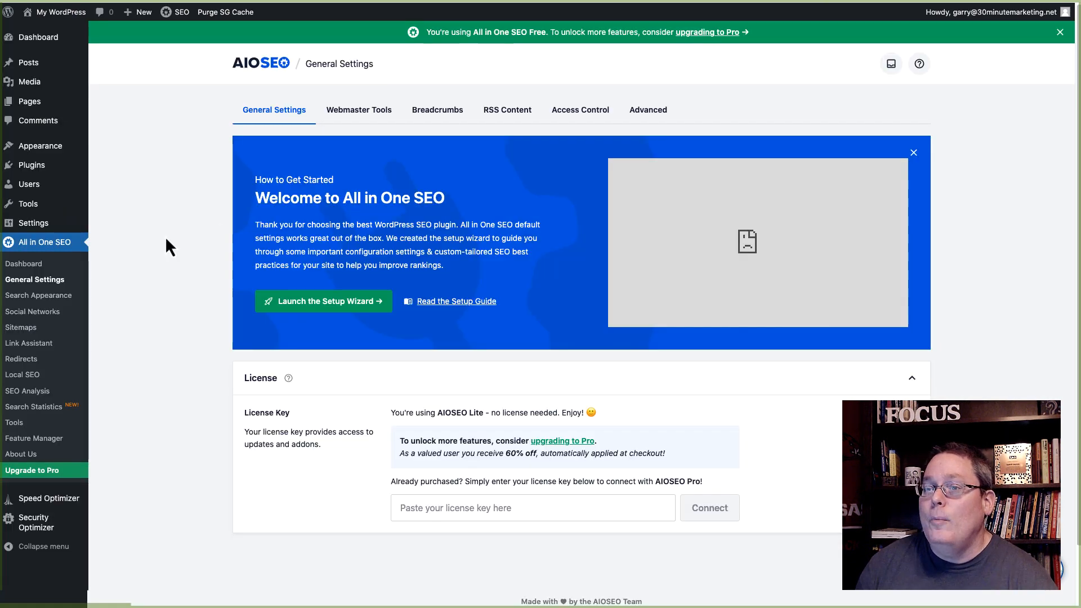
{"action": "mouse_move", "coordinate": [31, 226]}
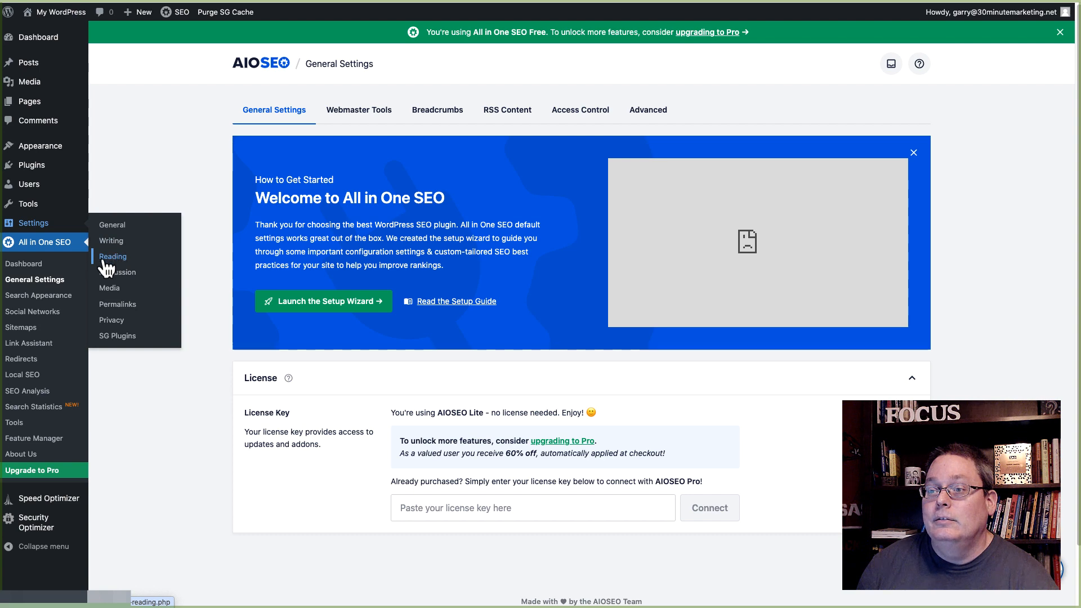
{"action": "left_click", "coordinate": [118, 304]}
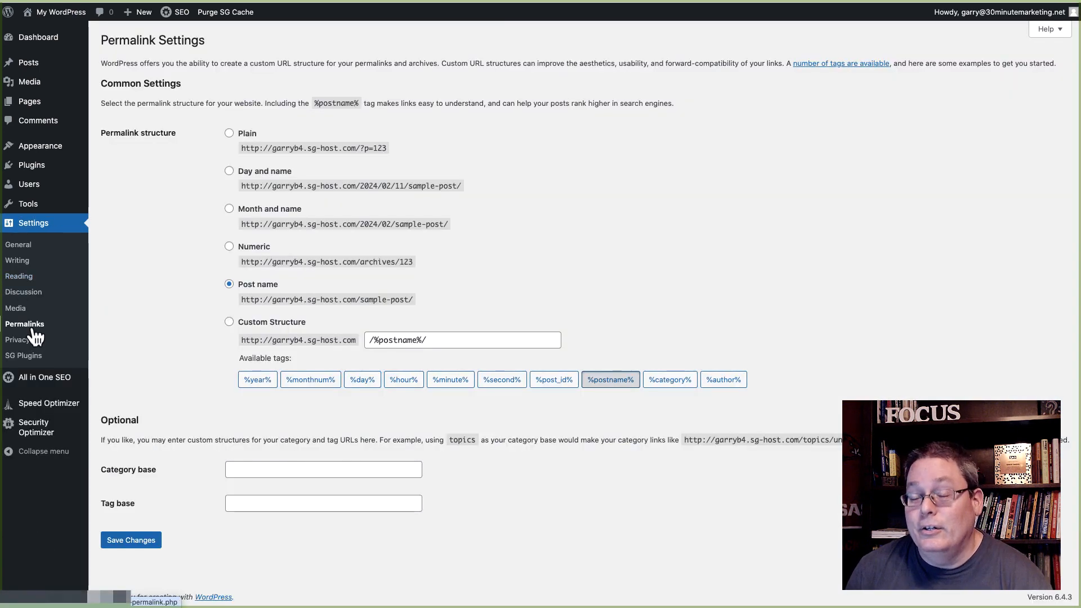
Try to set the permalink structure to the custom structure /post/
{"action": "left_click", "coordinate": [228, 284]}
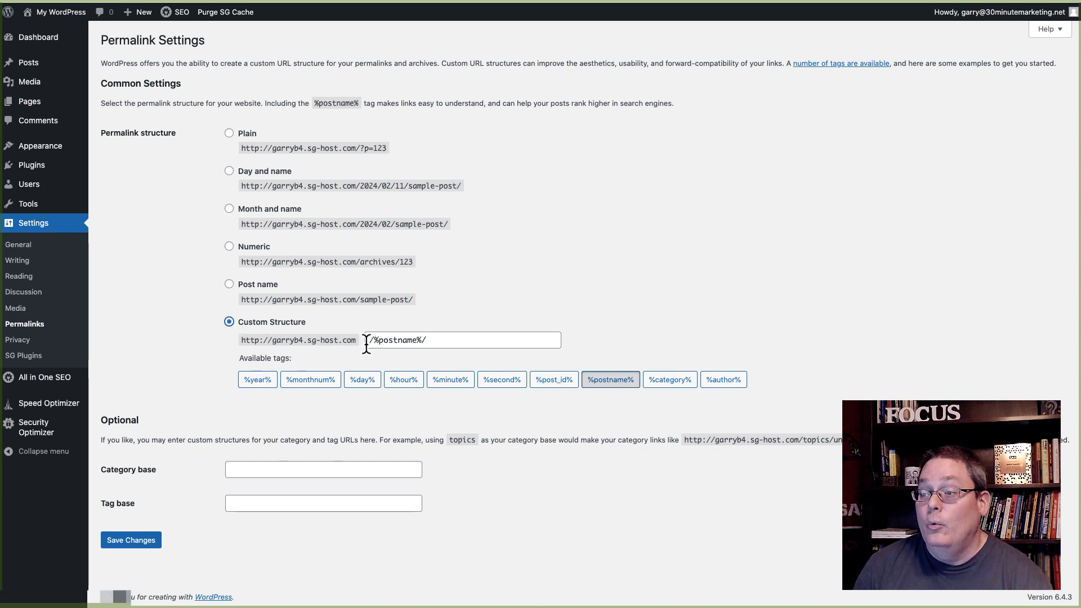
{"action": "left_click", "coordinate": [419, 340]}
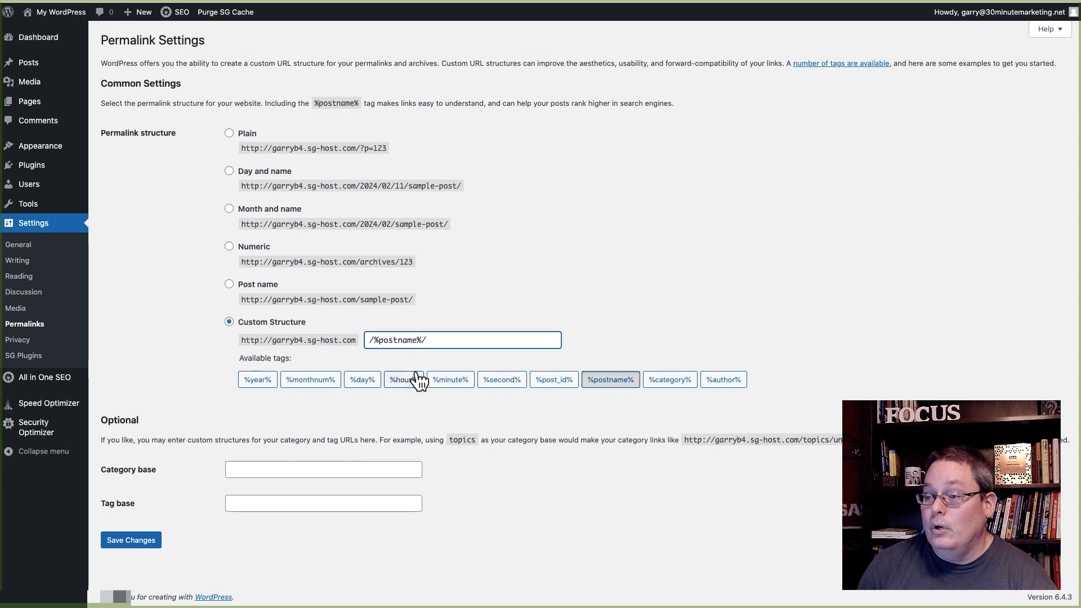
{"action": "key", "text": "BackSpace"}
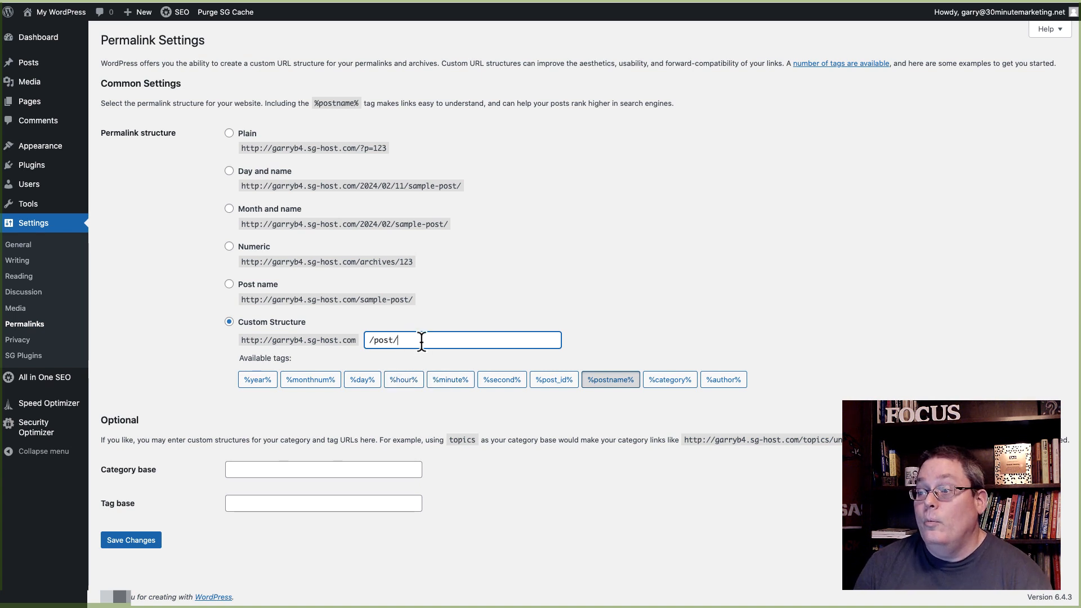
{"action": "left_click_drag", "start_coordinate": [421, 340], "coordinate": [364, 341]}
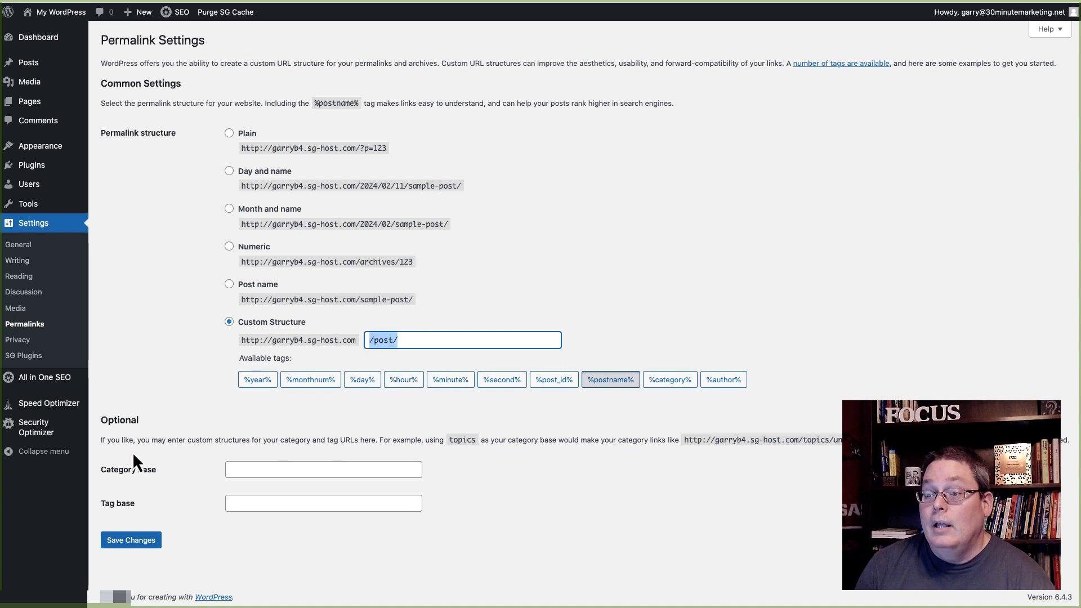
Check the URL settings in GrooveBlog, set WordPress's tag base to tag and category base to categories, and save the permalink settings
{"action": "left_click", "coordinate": [251, 470]}
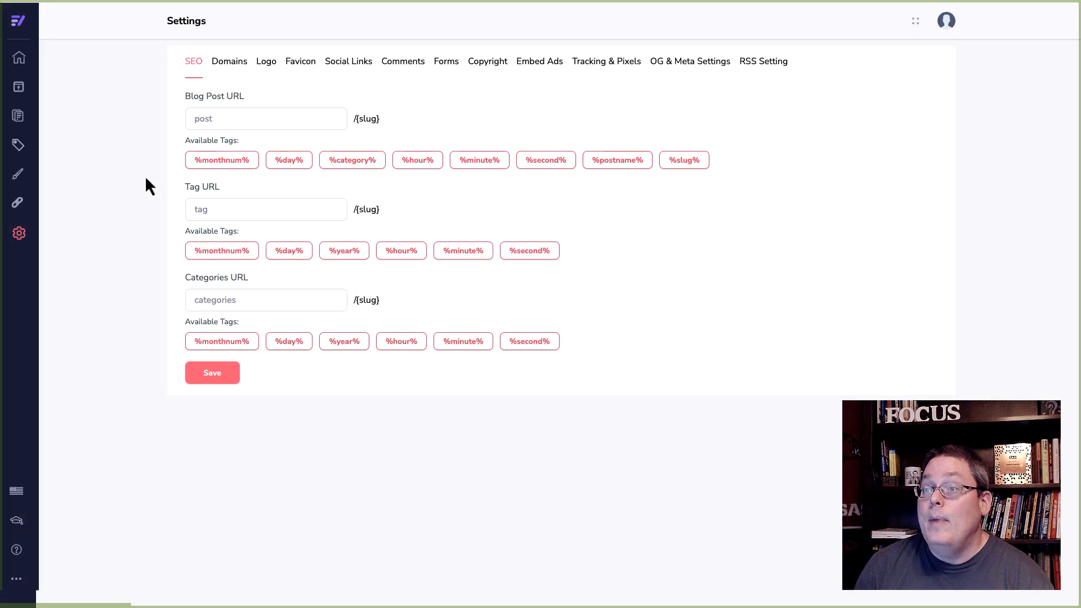
{"action": "left_click_drag", "start_coordinate": [214, 209], "coordinate": [185, 209]}
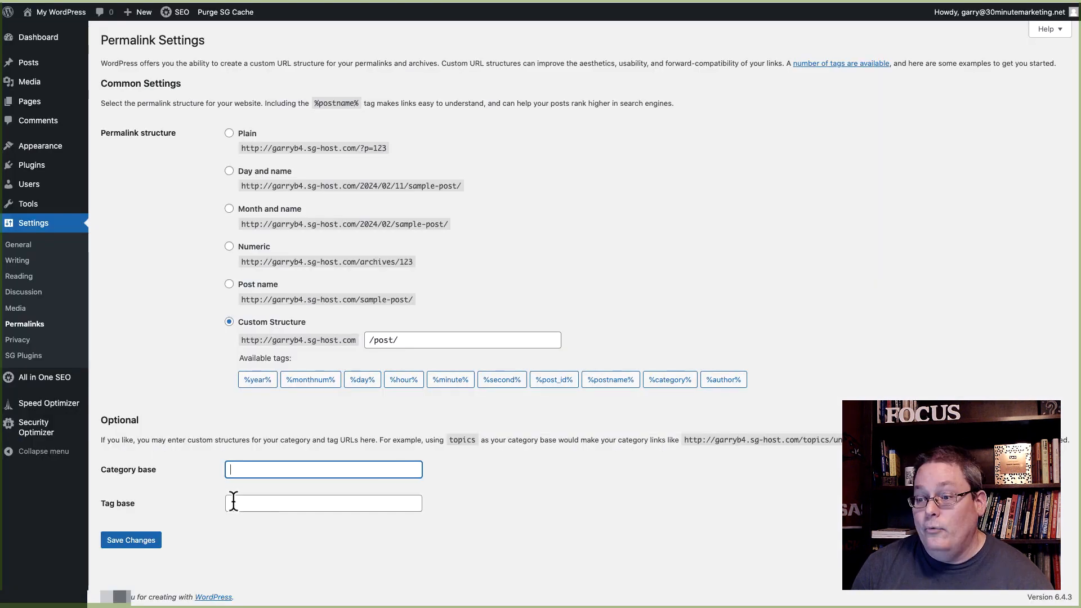
{"action": "left_click", "coordinate": [236, 503]}
{"action": "type", "text": "tag"}
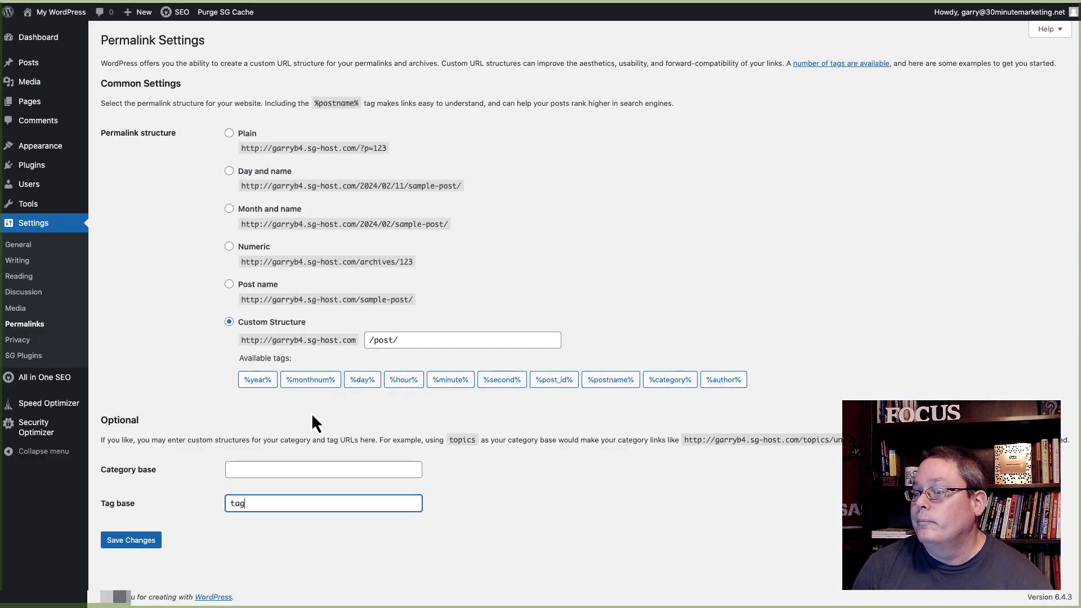
{"action": "left_click", "coordinate": [281, 469]}
{"action": "type", "text": "categories"}
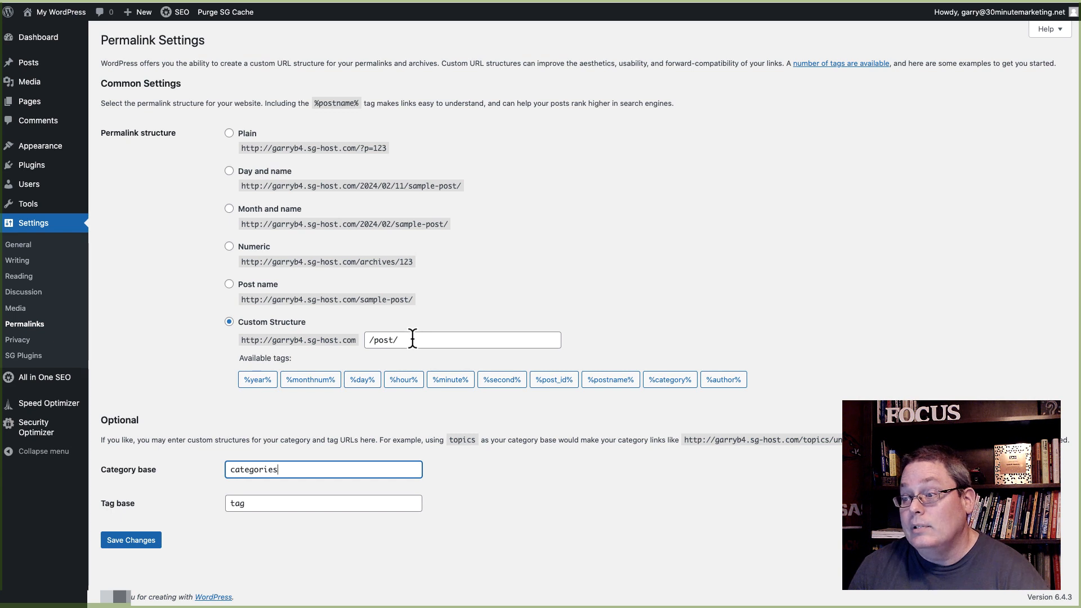
{"action": "left_click", "coordinate": [150, 541]}
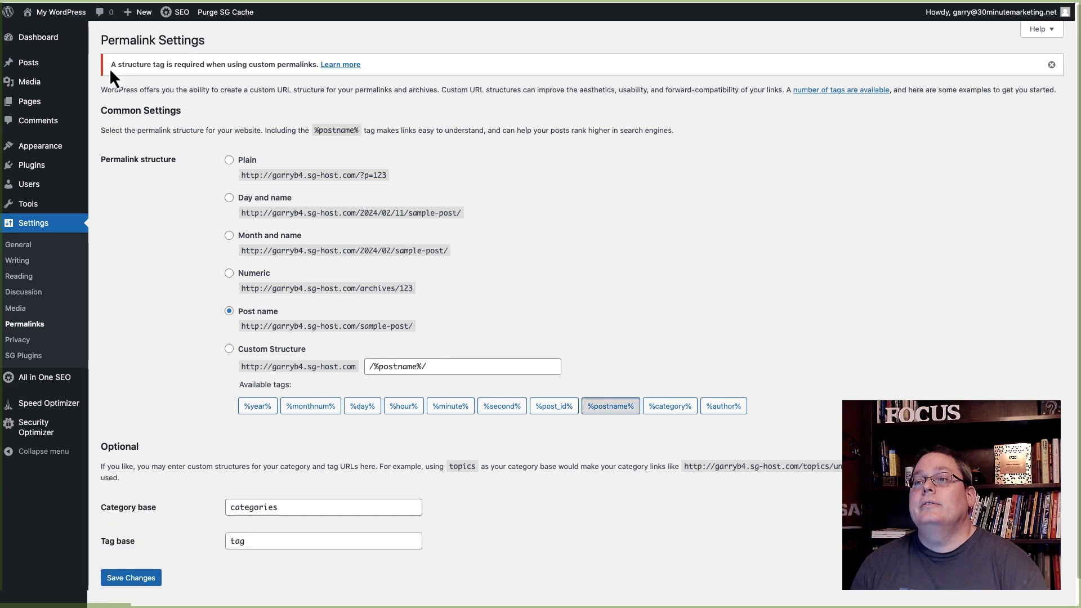
Try custom permalink structures built from the %post_id% and %postname% tags
{"action": "left_click_drag", "start_coordinate": [110, 68], "coordinate": [285, 72]}
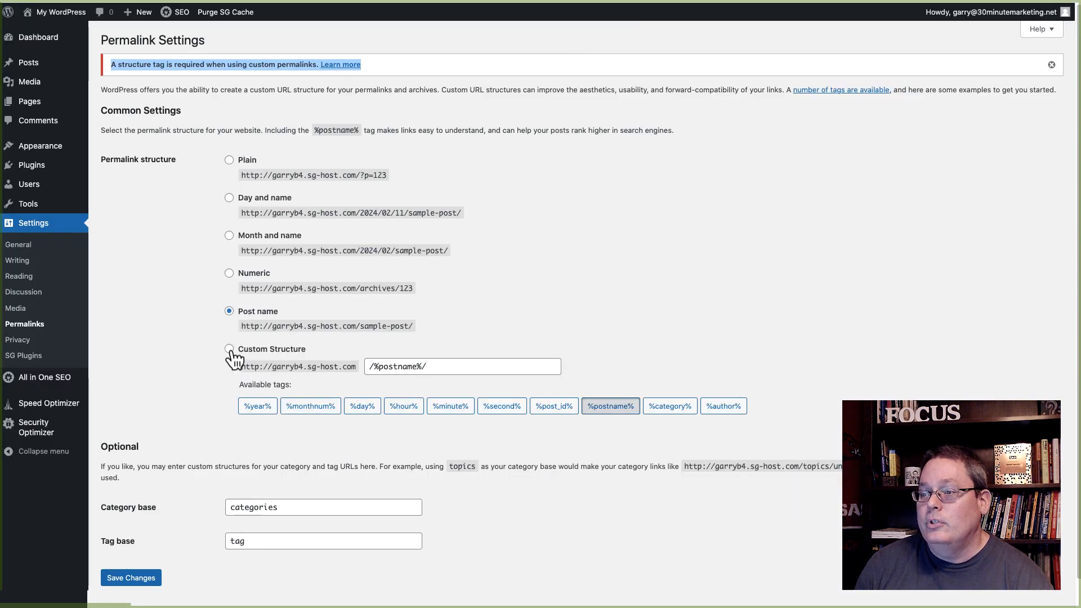
{"action": "left_click", "coordinate": [229, 349]}
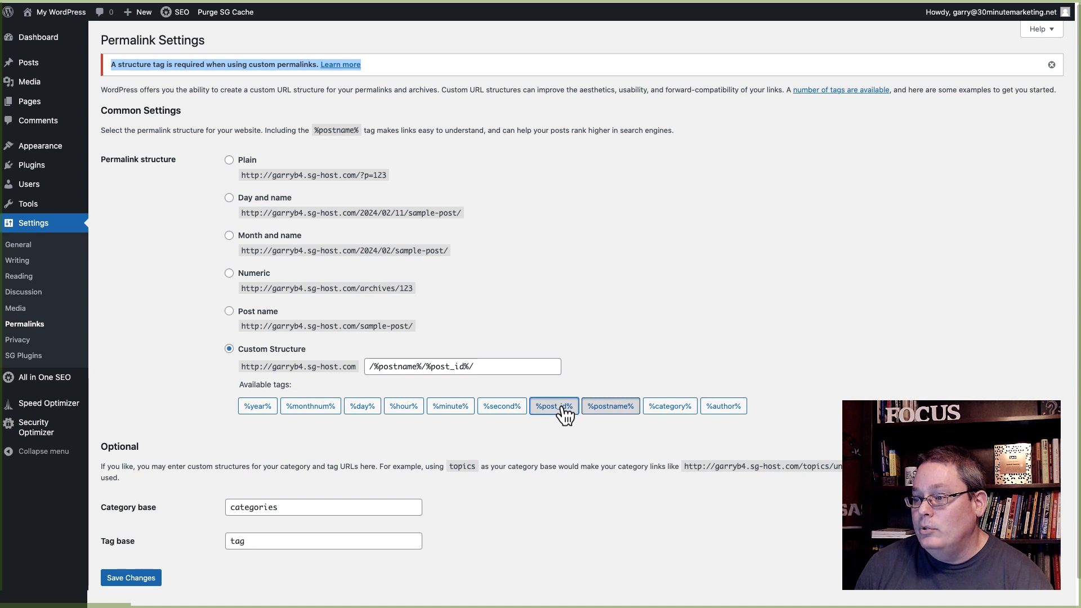
{"action": "left_click_drag", "start_coordinate": [509, 366], "coordinate": [358, 379]}
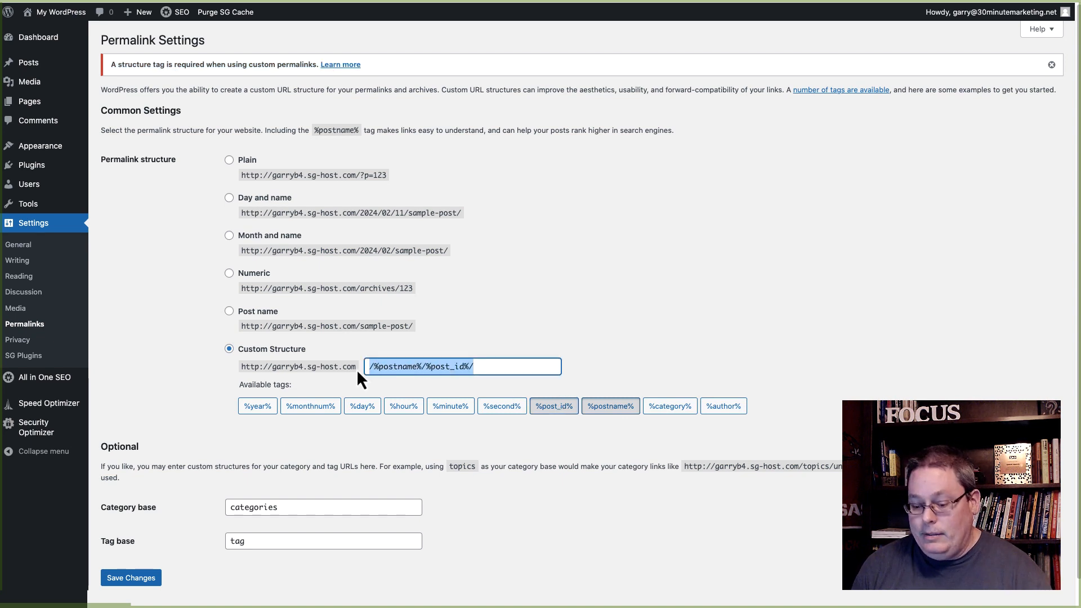
{"action": "key", "text": "BackSpace"}
{"action": "left_click", "coordinate": [558, 407]}
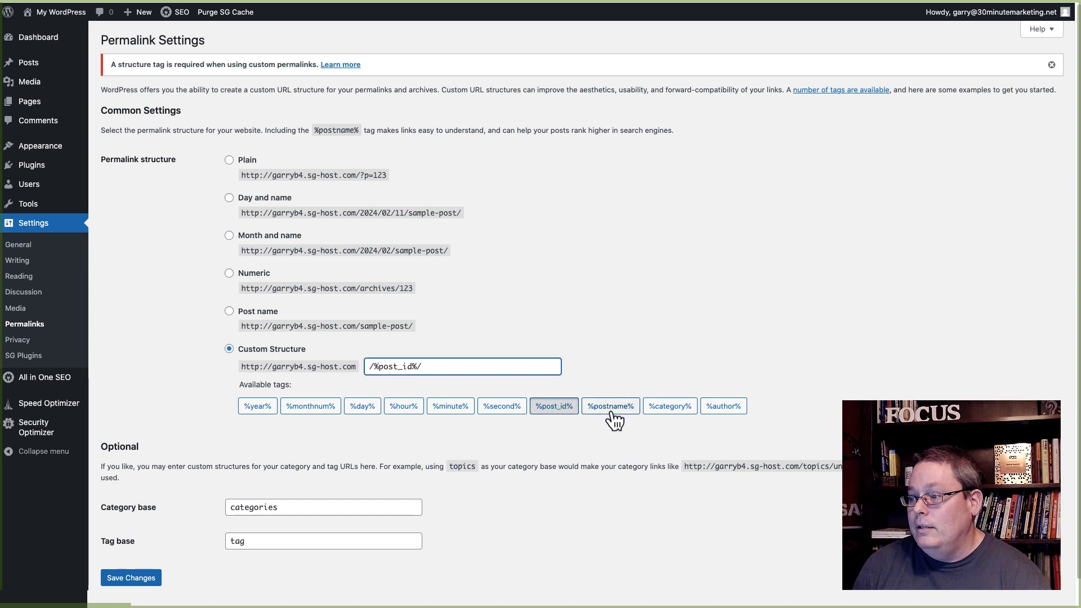
{"action": "left_click", "coordinate": [612, 407]}
{"action": "left_click_drag", "start_coordinate": [483, 367], "coordinate": [398, 374]}
{"action": "left_click", "coordinate": [547, 409]}
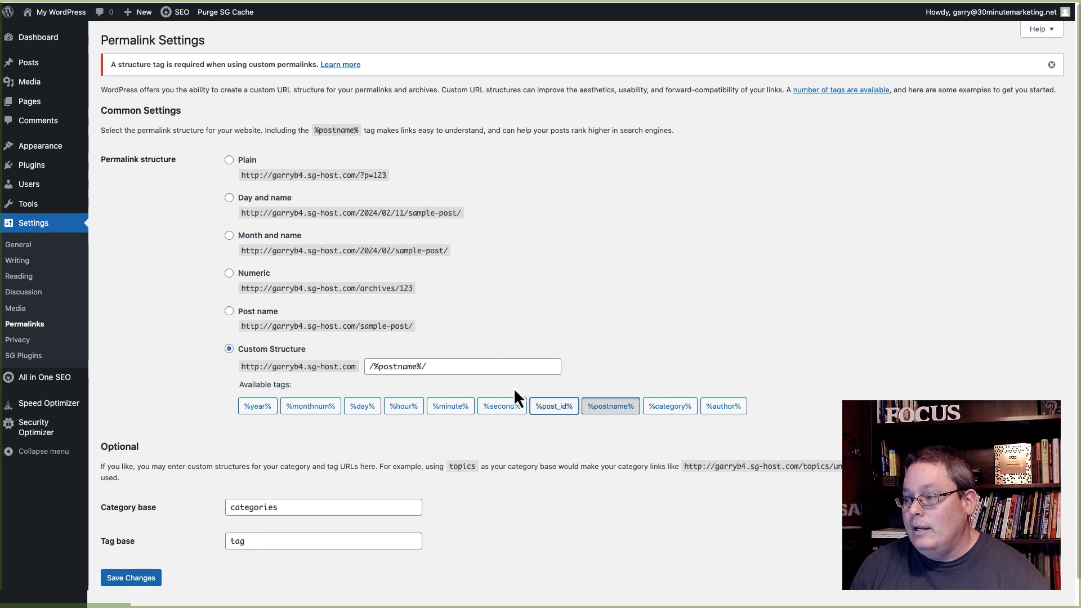
Select Post name as the permalink structure and highlight the slug part of its sample URL
{"action": "left_click", "coordinate": [230, 312]}
{"action": "left_click_drag", "start_coordinate": [361, 326], "coordinate": [409, 327]}
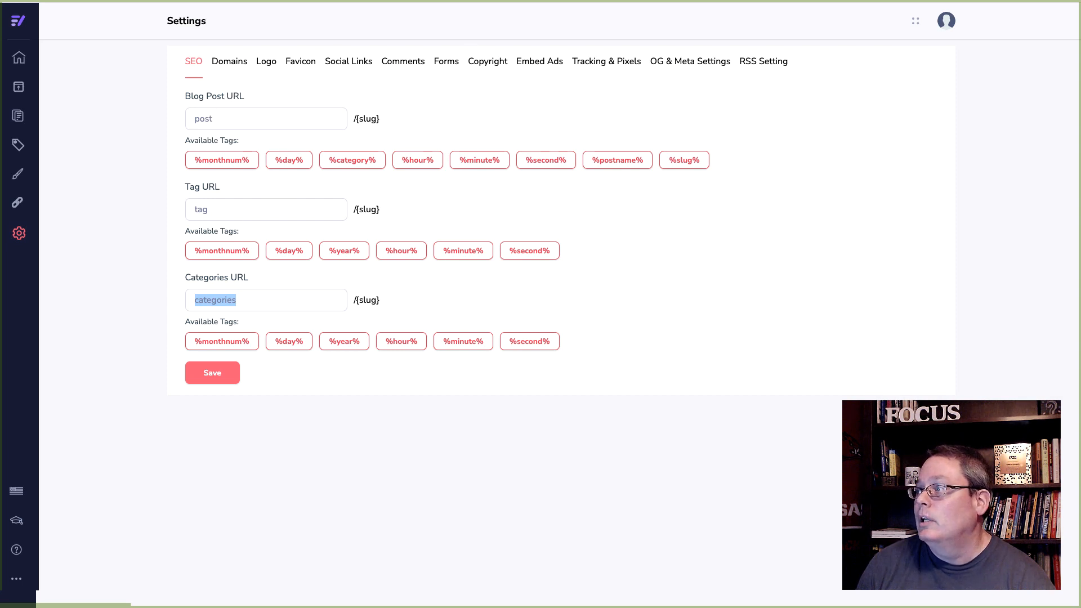
Check GrooveBlog's URL settings and examine the URL path of the Universe Unriddled article "Astronomy Books for Beginners: Top Picks to Get Started"
{"action": "mouse_move", "coordinate": [383, 1]}
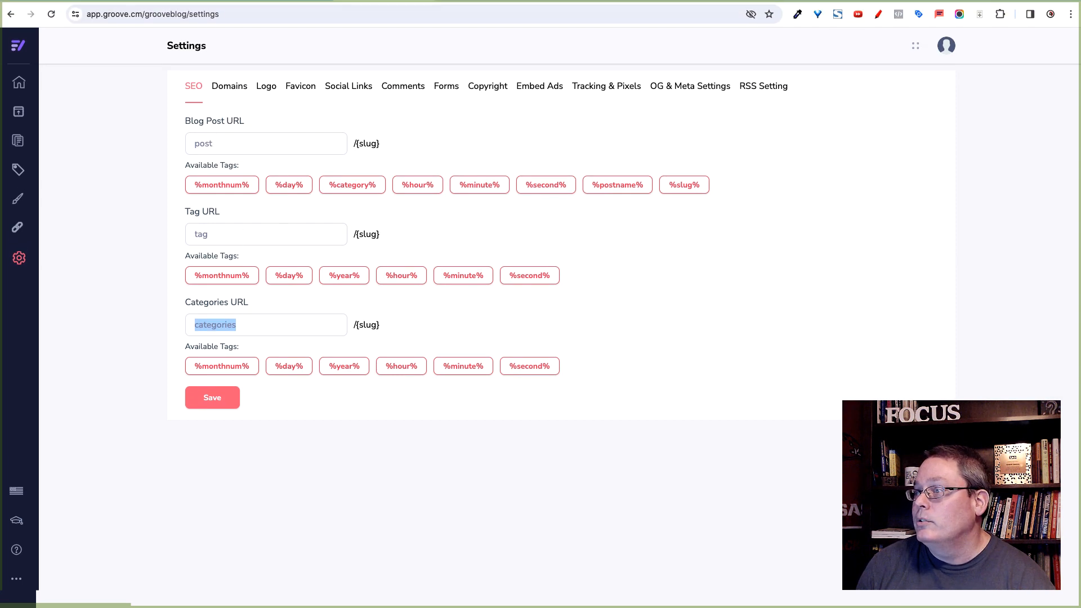
{"action": "left_click", "coordinate": [580, 1]}
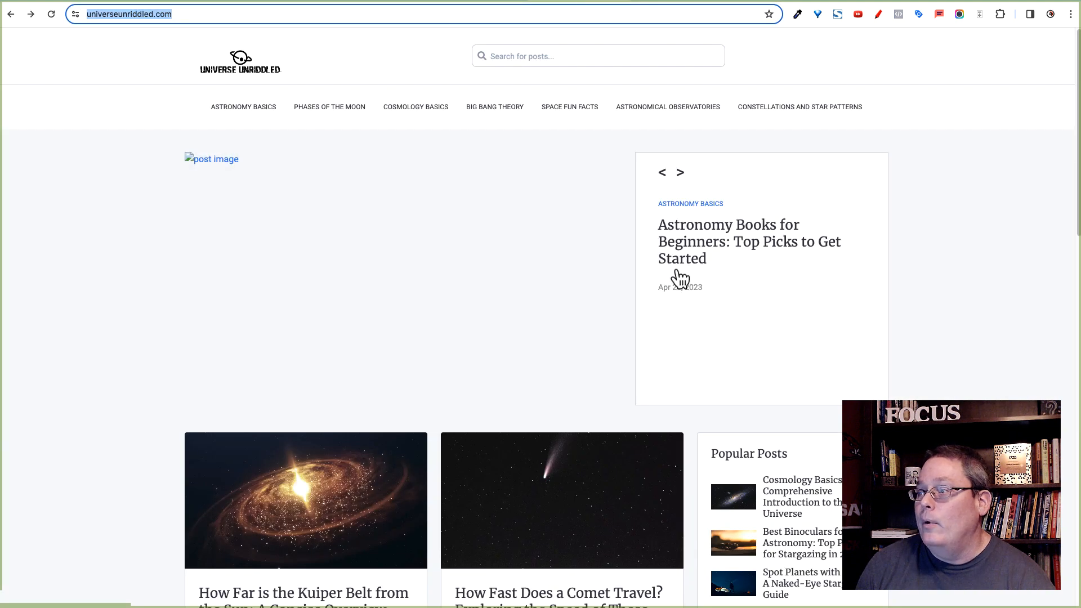
{"action": "left_click", "coordinate": [687, 246]}
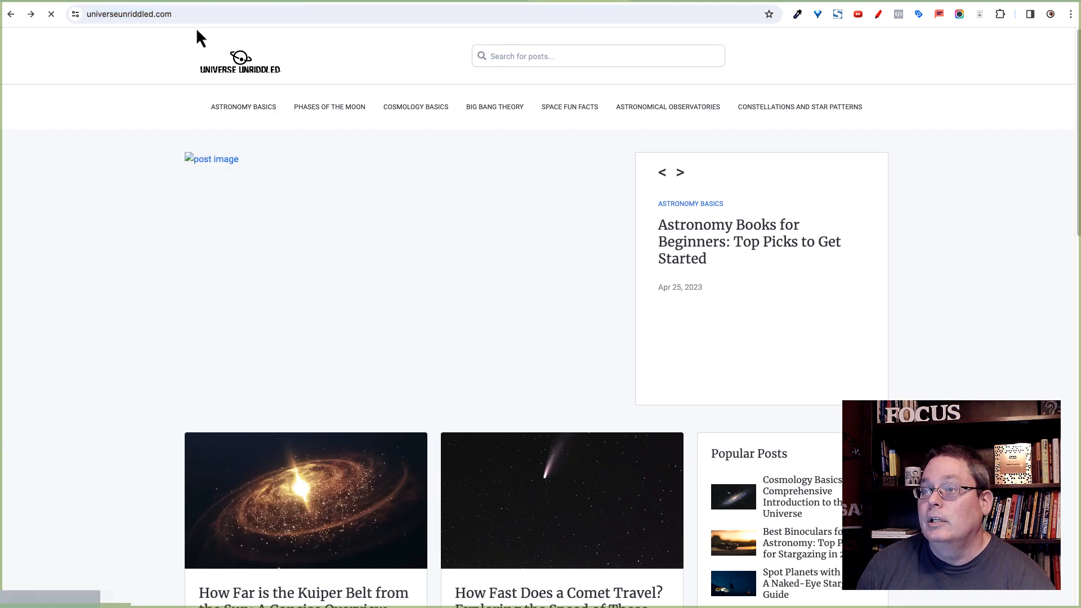
{"action": "left_click_drag", "start_coordinate": [172, 14], "coordinate": [316, 14]}
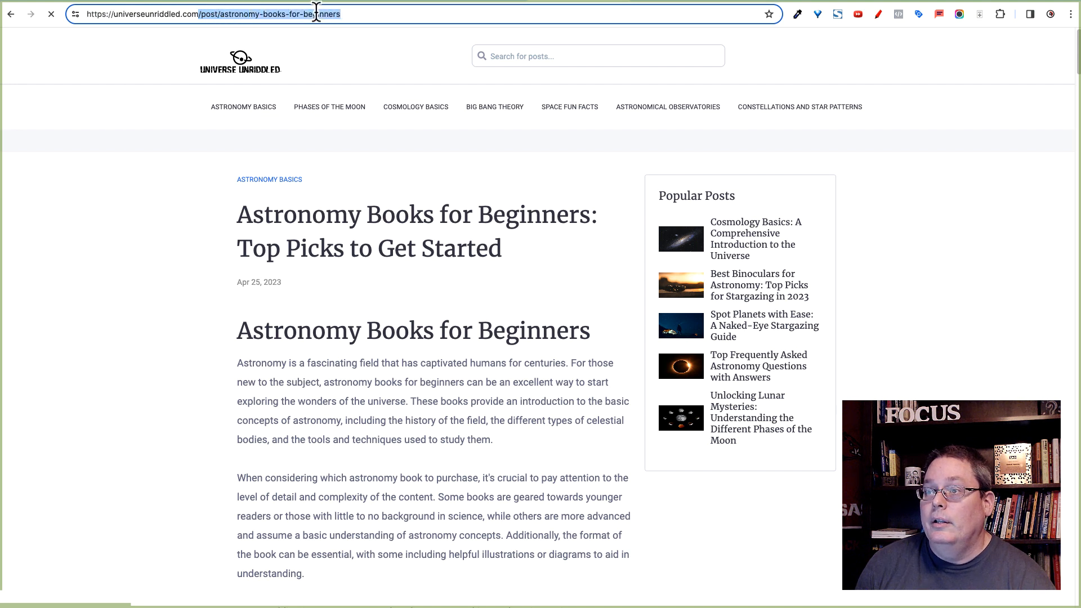
{"action": "left_click", "coordinate": [317, 14]}
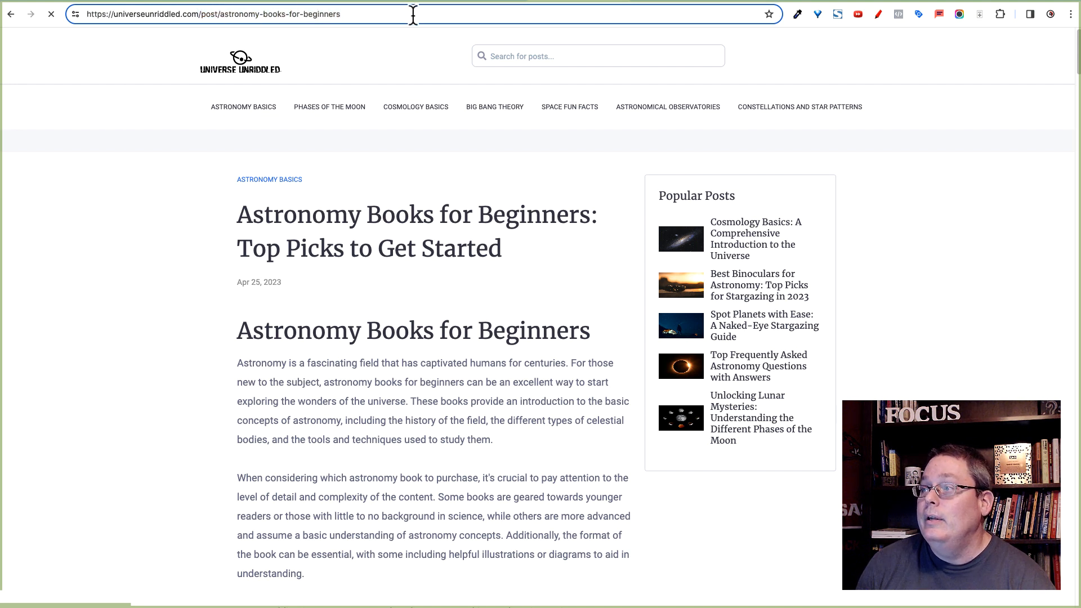
Save the WordPress permalink settings and reload the new site's front page
{"action": "left_click", "coordinate": [785, 0]}
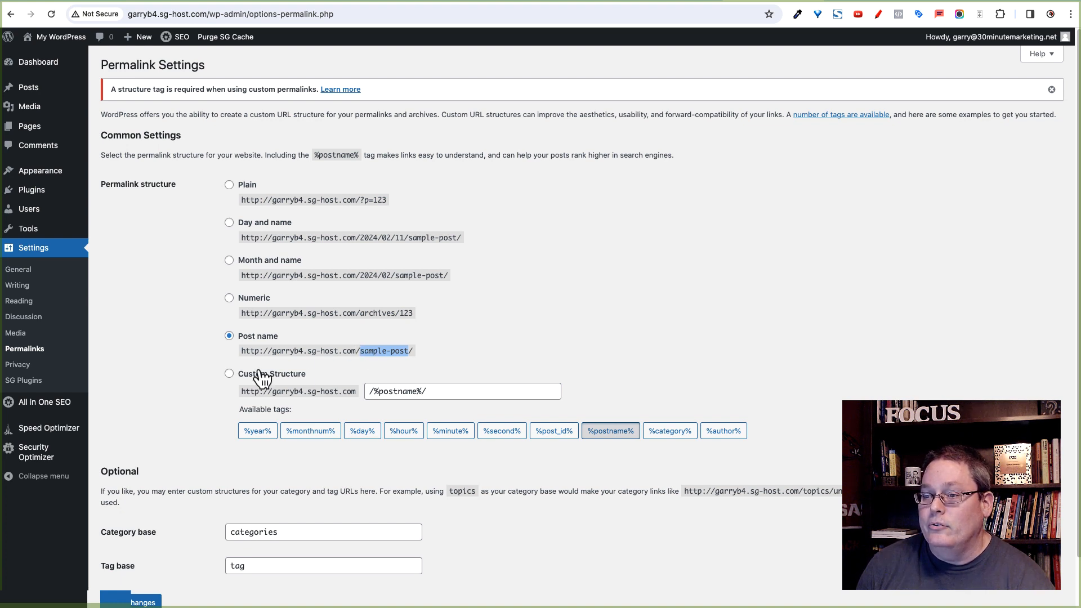
{"action": "scroll", "coordinate": [198, 482], "scroll_direction": "down", "scroll_amount": 1}
{"action": "left_click", "coordinate": [141, 586]}
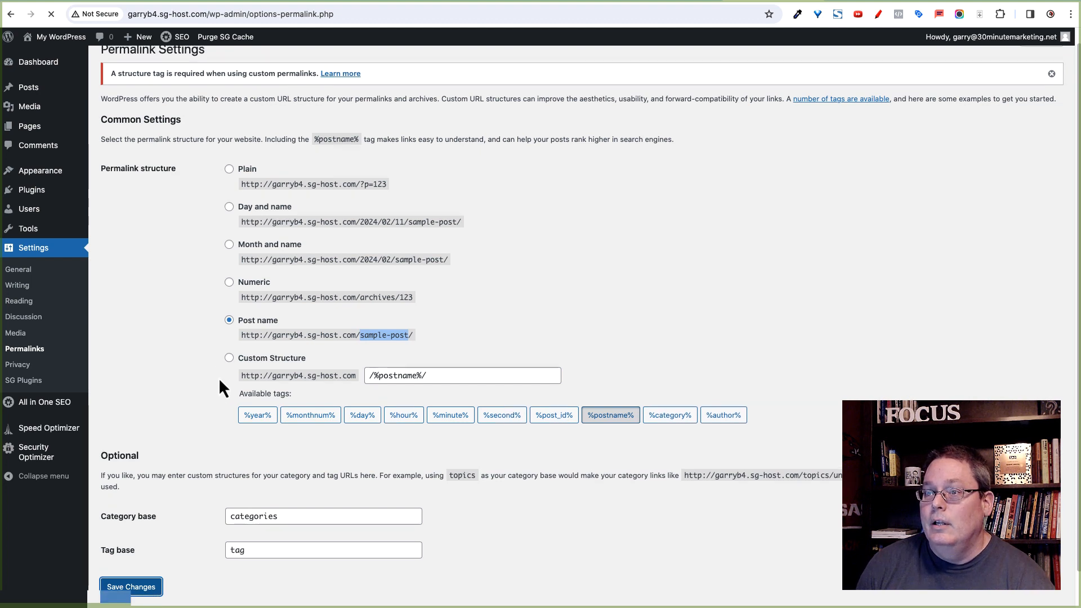
{"action": "scroll", "coordinate": [218, 377], "scroll_direction": "up", "scroll_amount": 1}
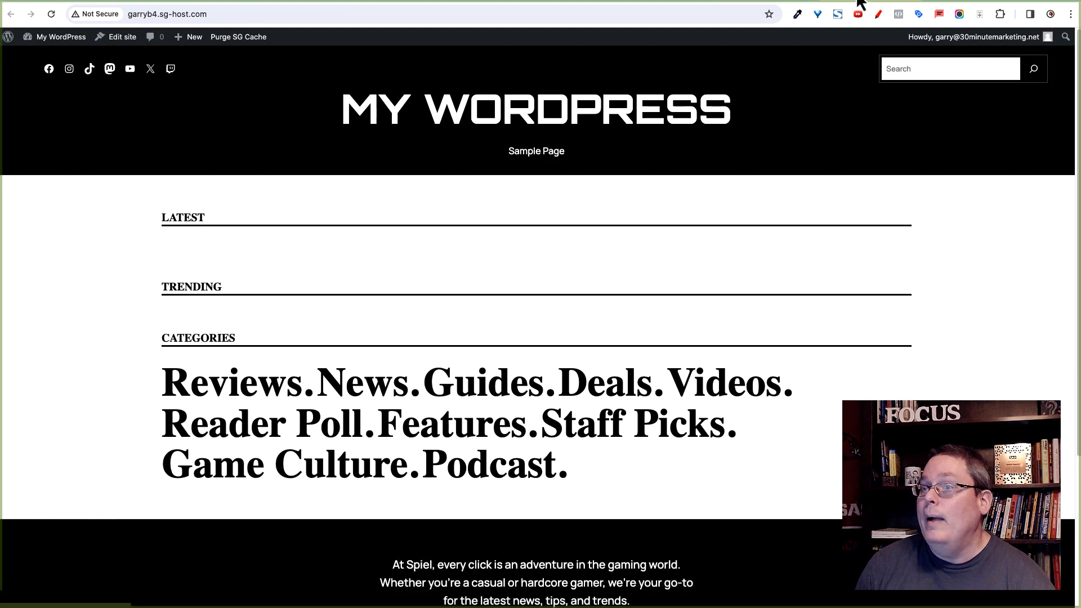
{"action": "left_click", "coordinate": [50, 14]}
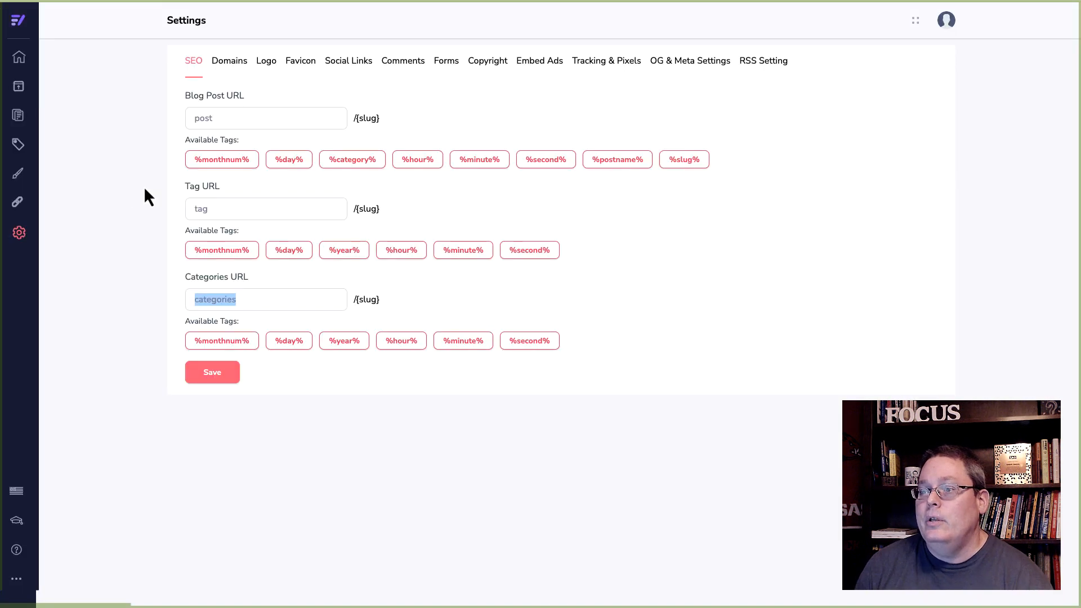
Compare GrooveBlog's Blog Post URL setting with the slug in the astronomy books article's web address
{"action": "left_click", "coordinate": [141, 190]}
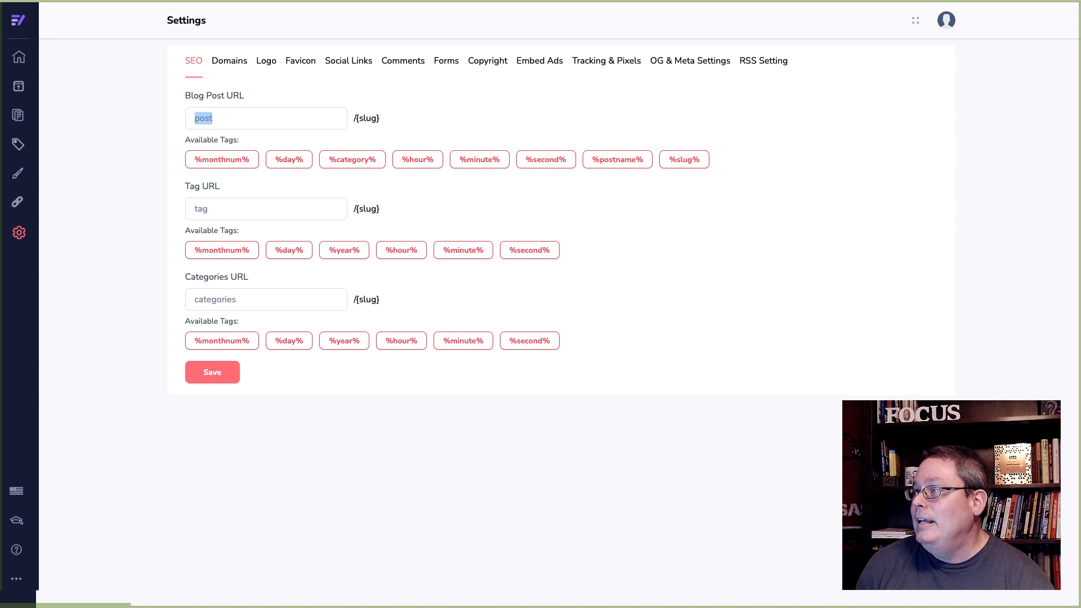
{"action": "mouse_move", "coordinate": [383, 1]}
{"action": "left_click", "coordinate": [574, 1]}
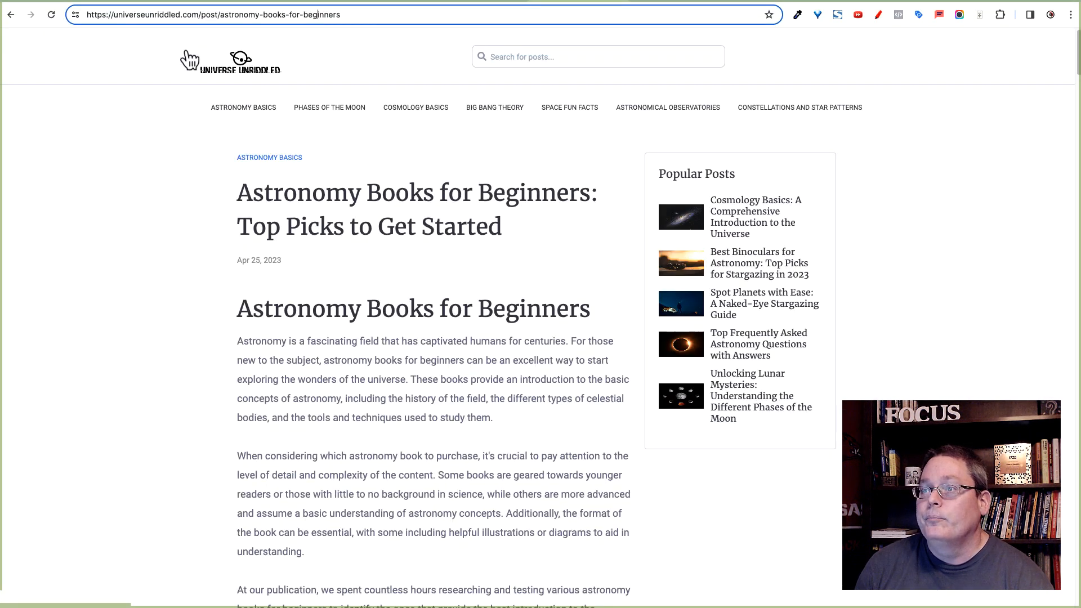
{"action": "left_click_drag", "start_coordinate": [112, 15], "coordinate": [341, 15]}
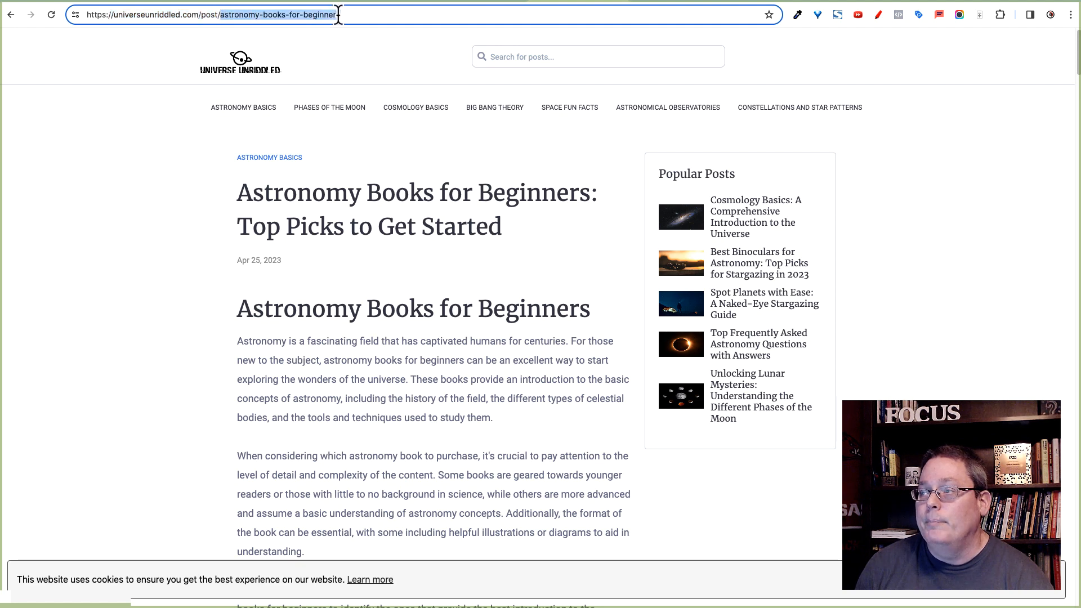
Return to the WordPress admin and open the list of all posts
{"action": "left_click", "coordinate": [775, 2]}
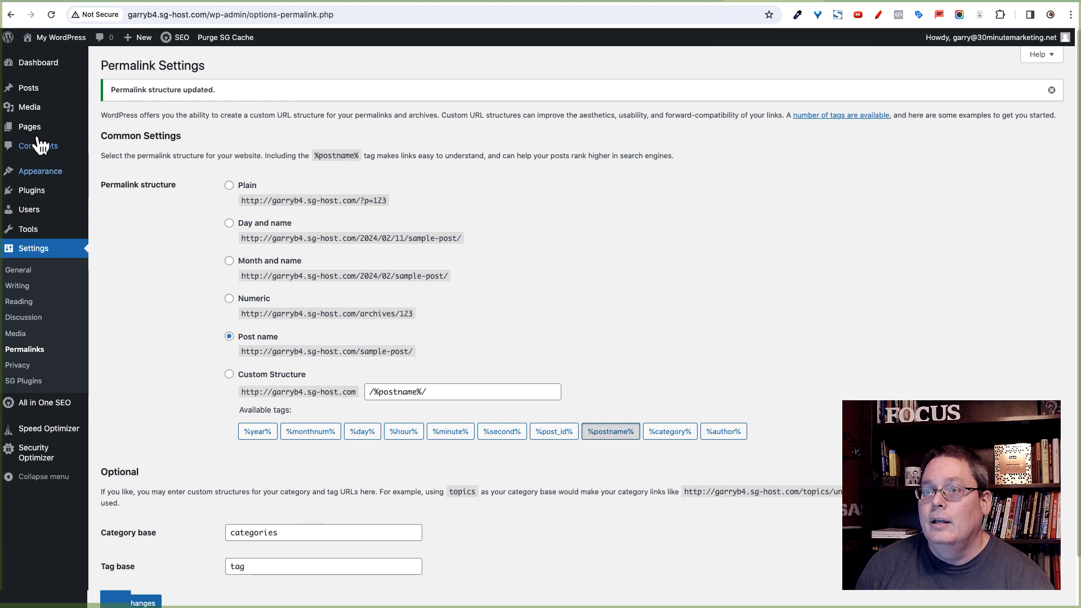
{"action": "mouse_move", "coordinate": [29, 89]}
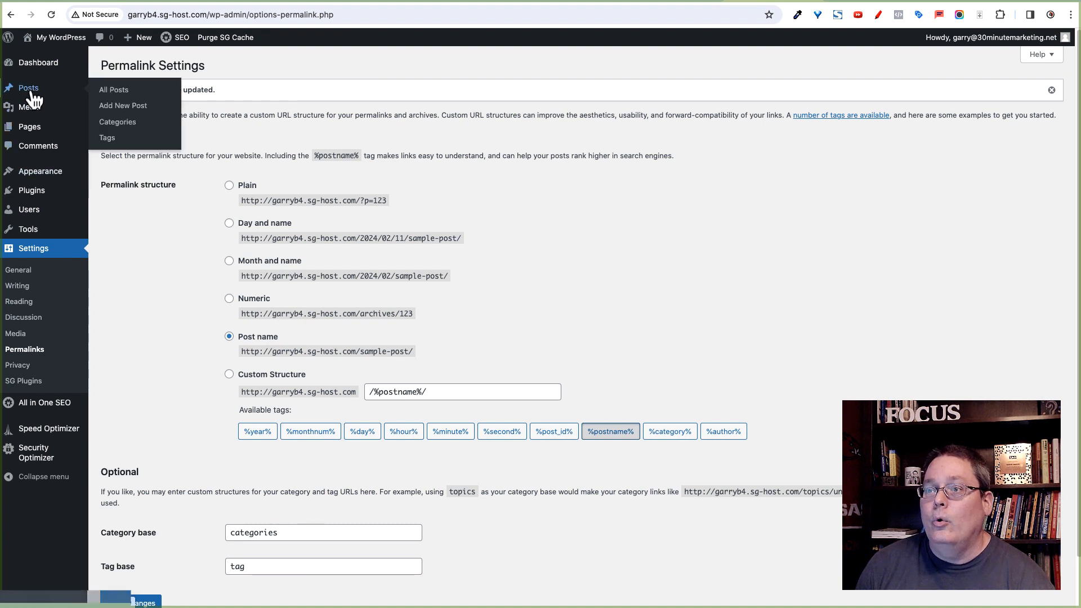
{"action": "left_click", "coordinate": [114, 91]}
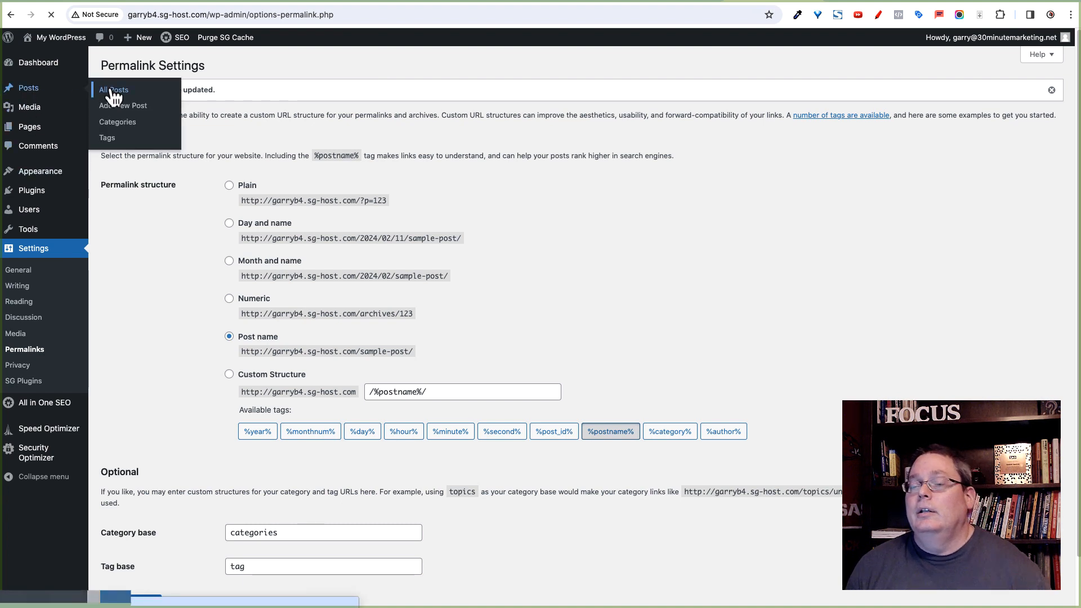
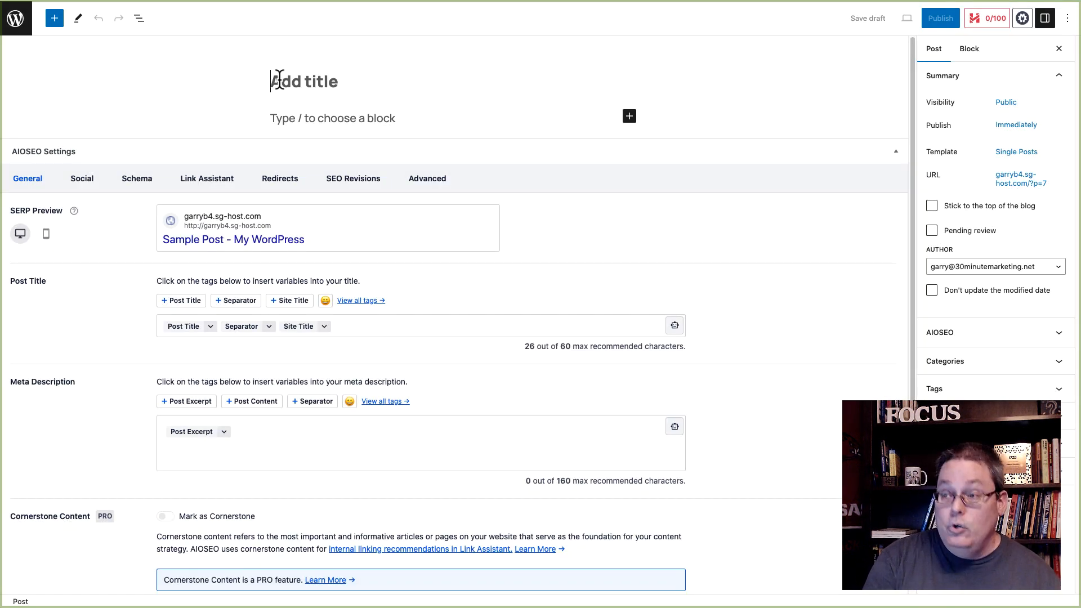
Title the new post "New Post Test" and enter "Test Test" as its body paragraph
{"action": "type", "text": "New Post Te"}
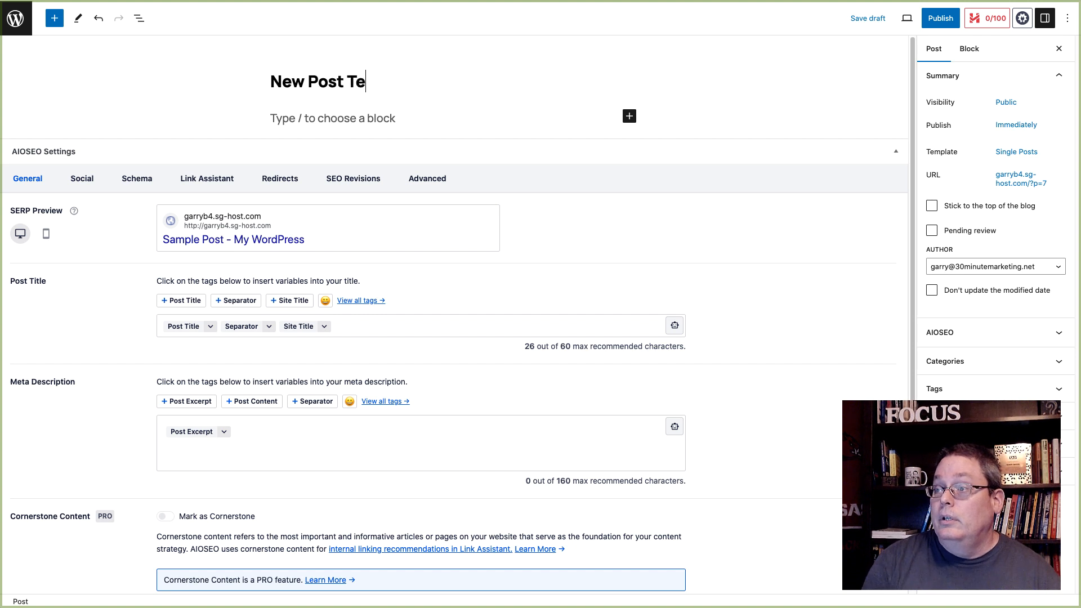
{"action": "type", "text": "st"}
{"action": "left_click", "coordinate": [286, 117]}
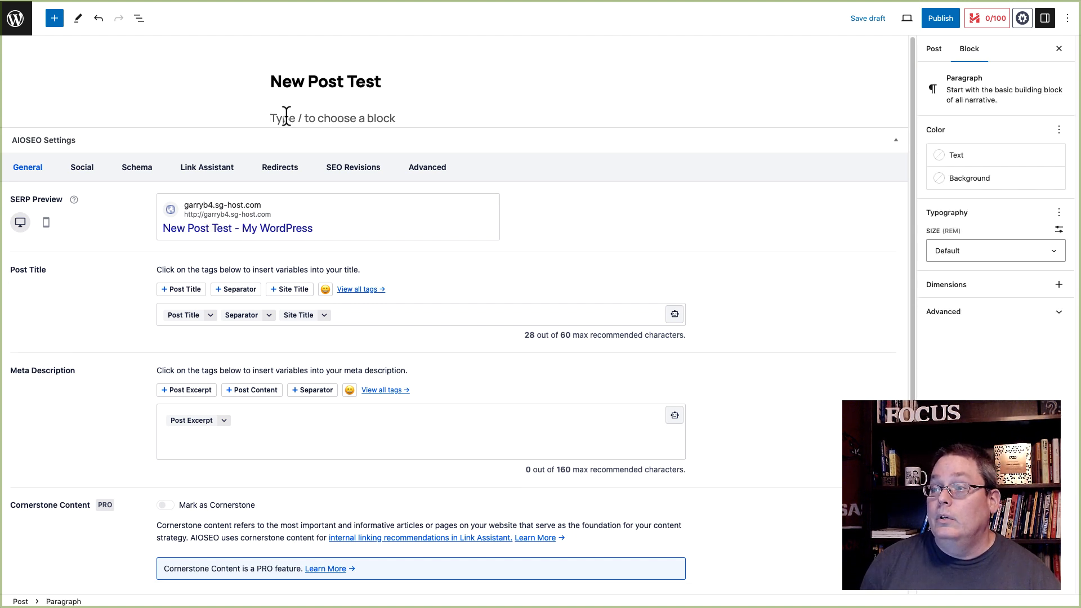
{"action": "type", "text": "Test Test"}
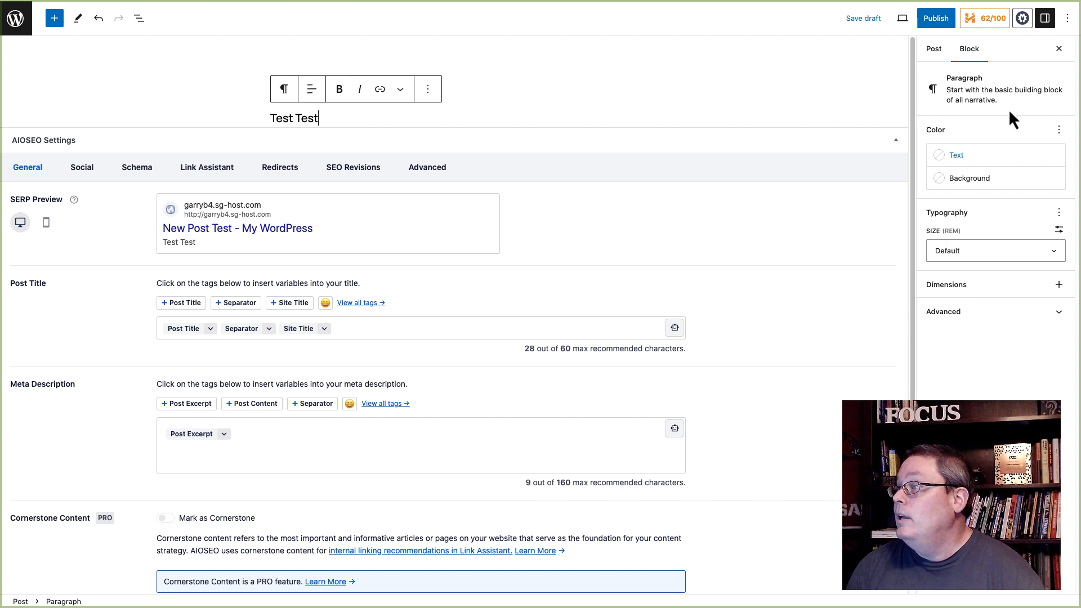
Review the new post's summary settings and its AIOSEO options, from SERP preview and meta description to focus keyphrase and page analysis
{"action": "left_click", "coordinate": [937, 52]}
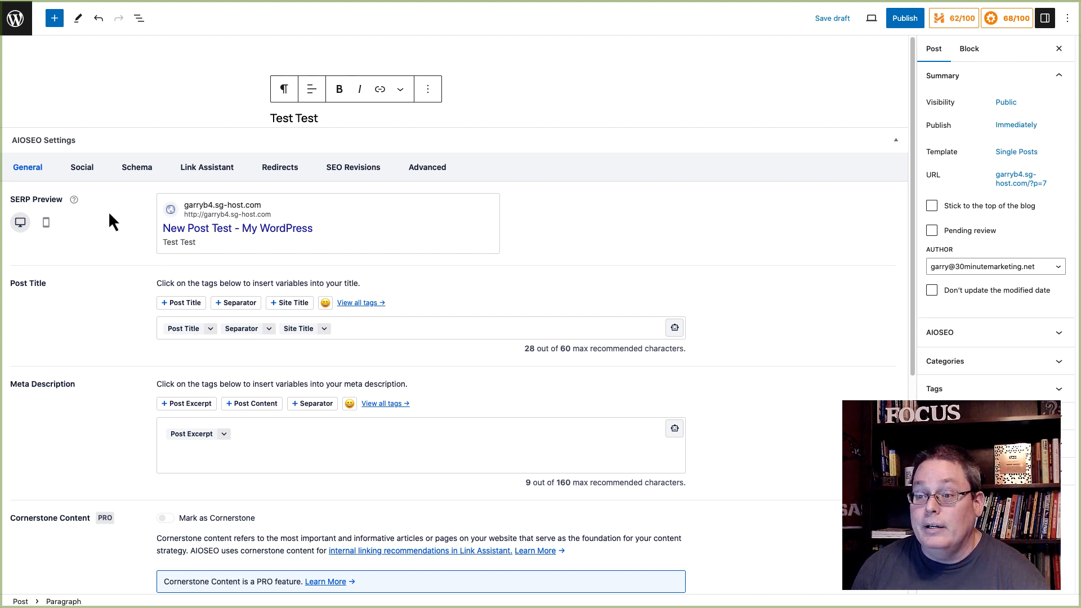
{"action": "scroll", "coordinate": [580, 445], "scroll_direction": "down", "scroll_amount": 5}
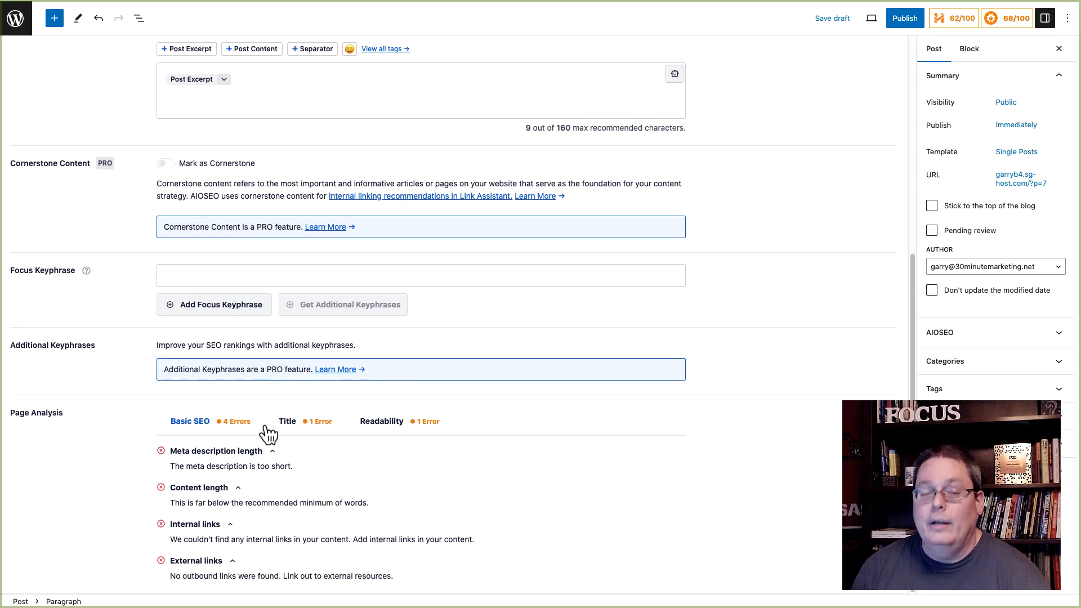
{"action": "scroll", "coordinate": [269, 434], "scroll_direction": "up", "scroll_amount": 5}
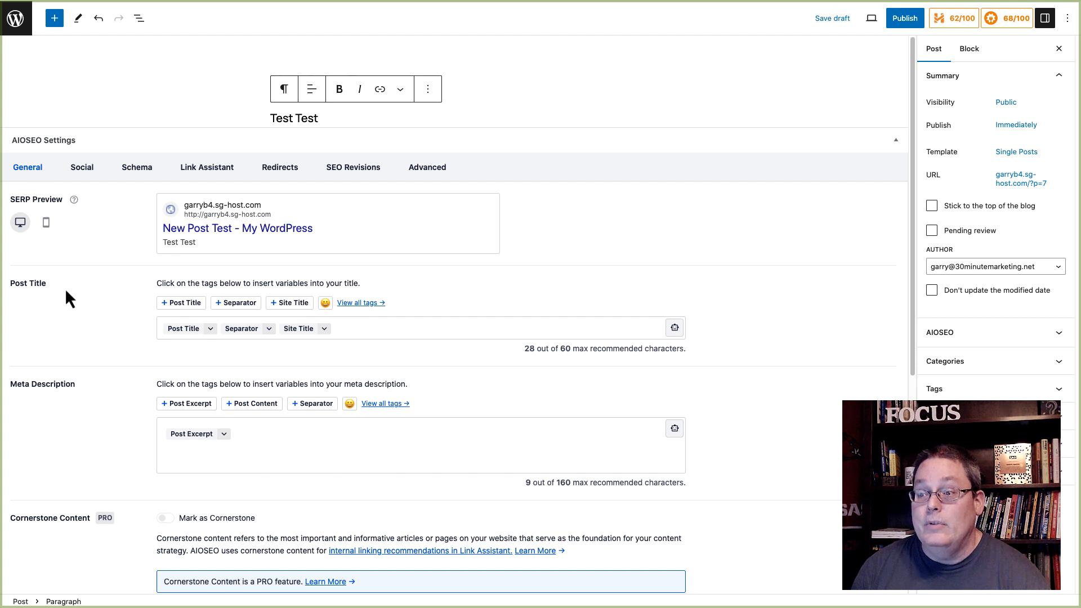
{"action": "scroll", "coordinate": [116, 484], "scroll_direction": "down", "scroll_amount": 3}
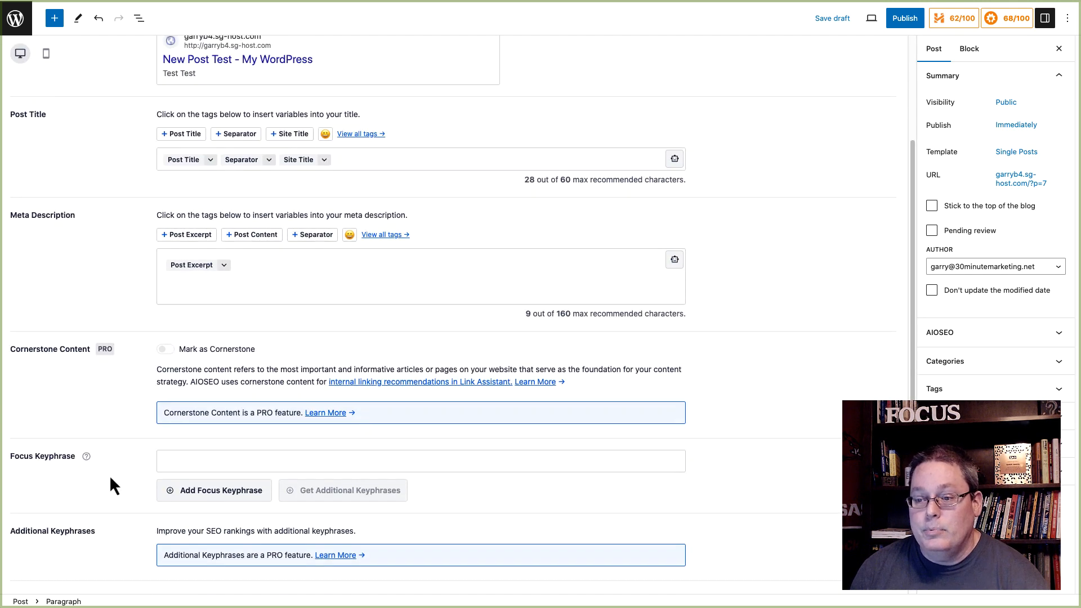
{"action": "scroll", "coordinate": [117, 471], "scroll_direction": "up", "scroll_amount": 1}
{"action": "scroll", "coordinate": [117, 472], "scroll_direction": "up", "scroll_amount": 1}
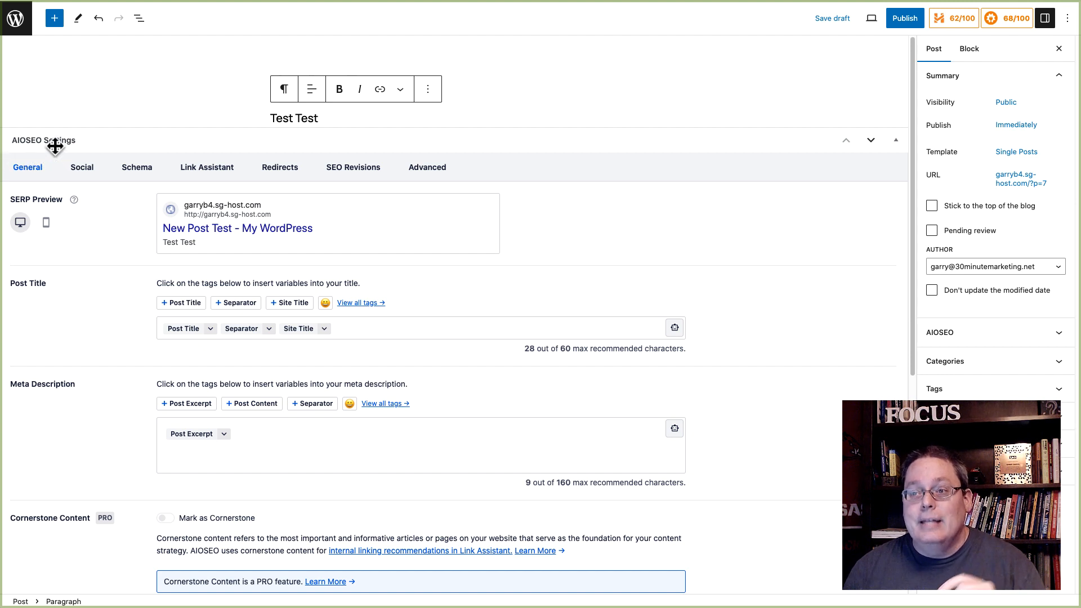
Publish the New Post Test post
{"action": "left_click", "coordinate": [896, 21]}
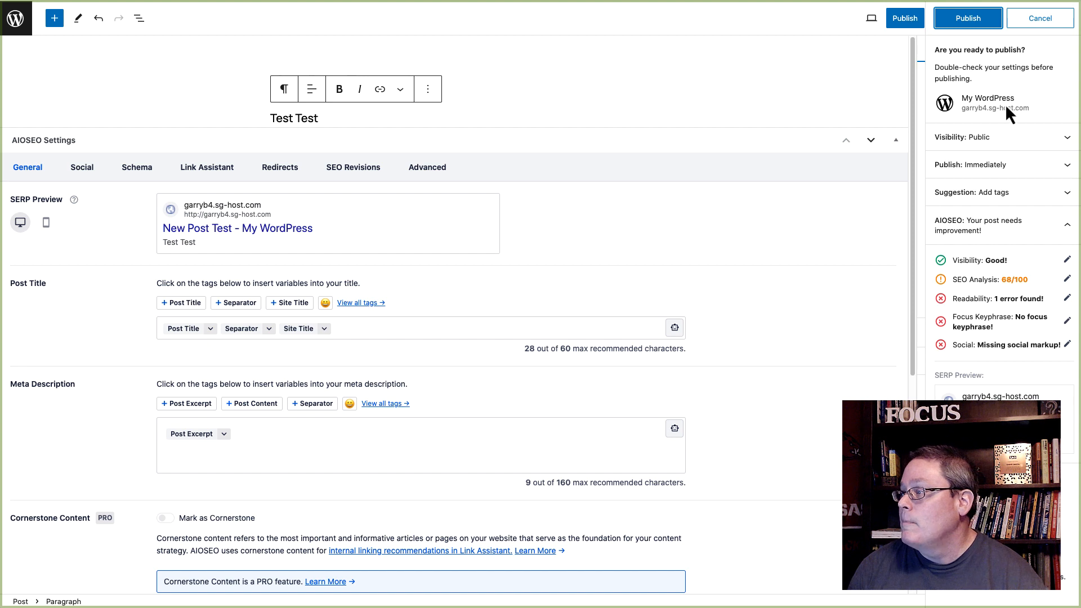
{"action": "left_click", "coordinate": [970, 20]}
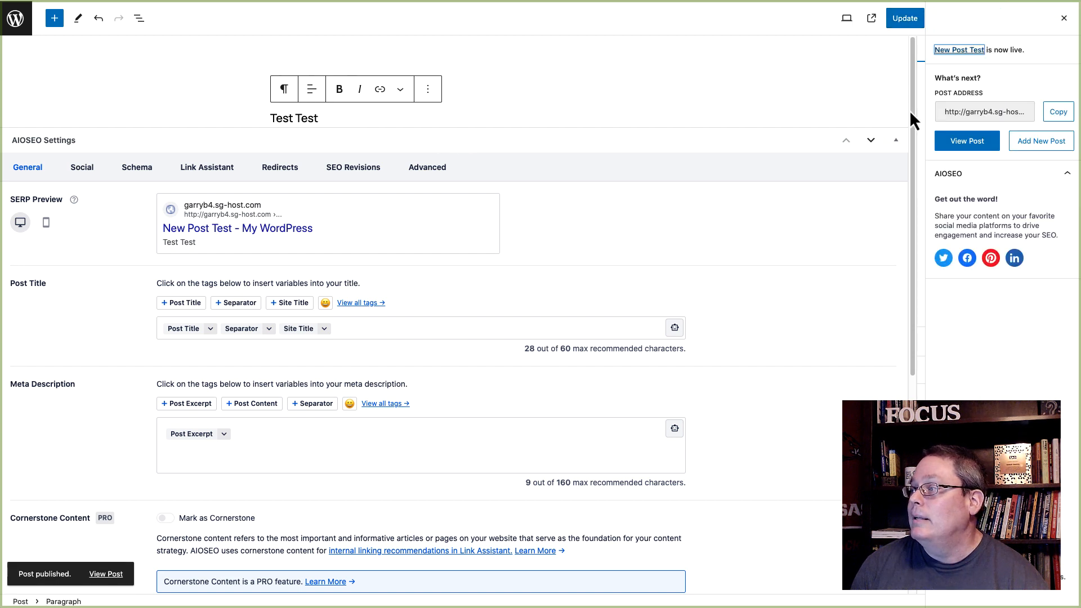
View the published post and compare its URL path with that of the Universe Unriddled astronomy books article
{"action": "left_click", "coordinate": [979, 144]}
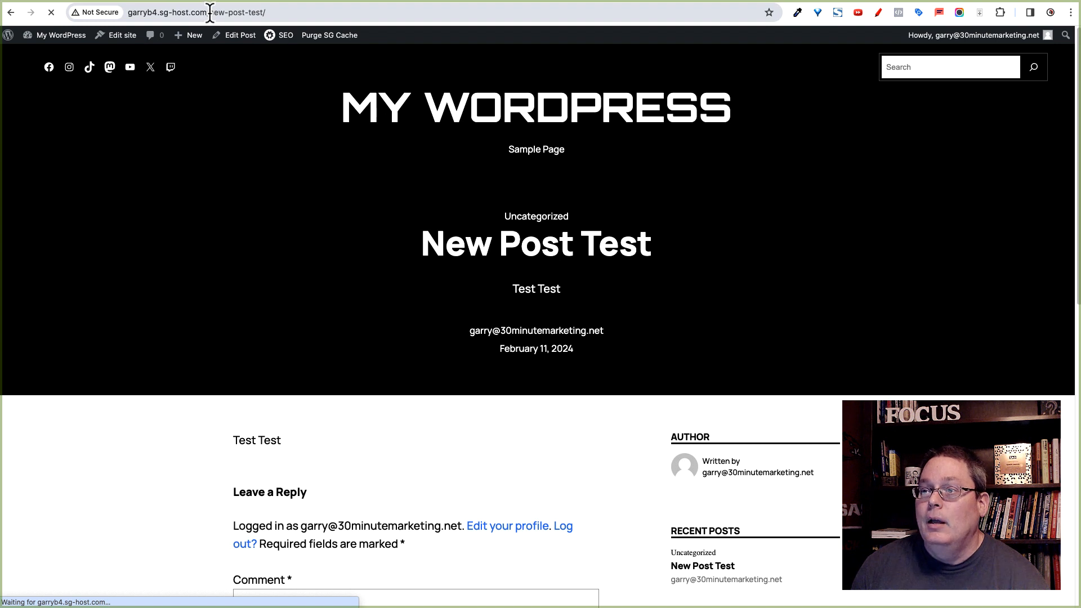
{"action": "left_click_drag", "start_coordinate": [209, 13], "coordinate": [271, 12]}
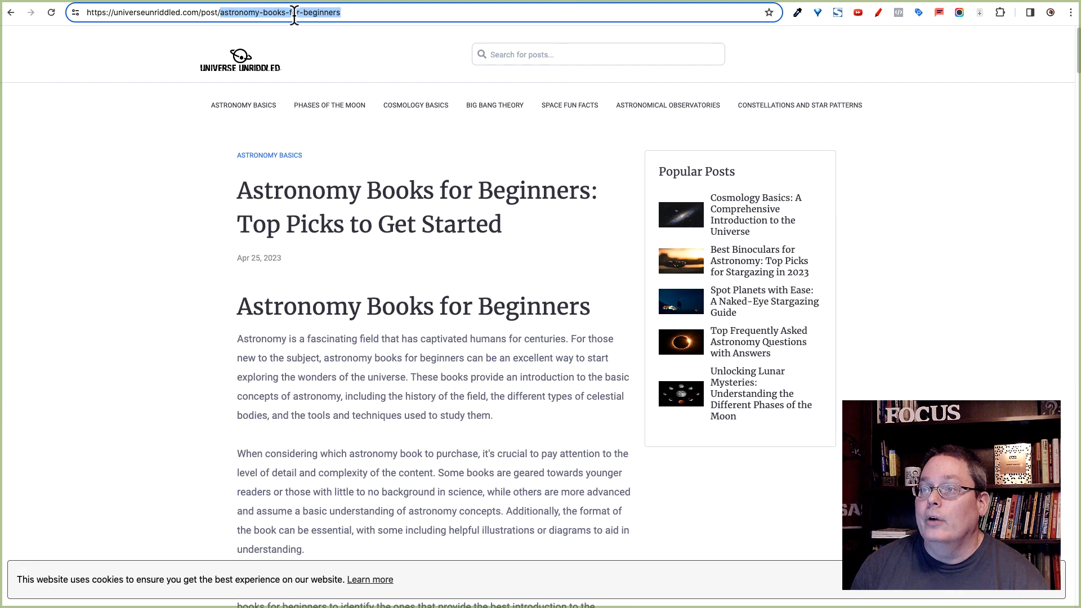
{"action": "left_click_drag", "start_coordinate": [201, 12], "coordinate": [375, 16]}
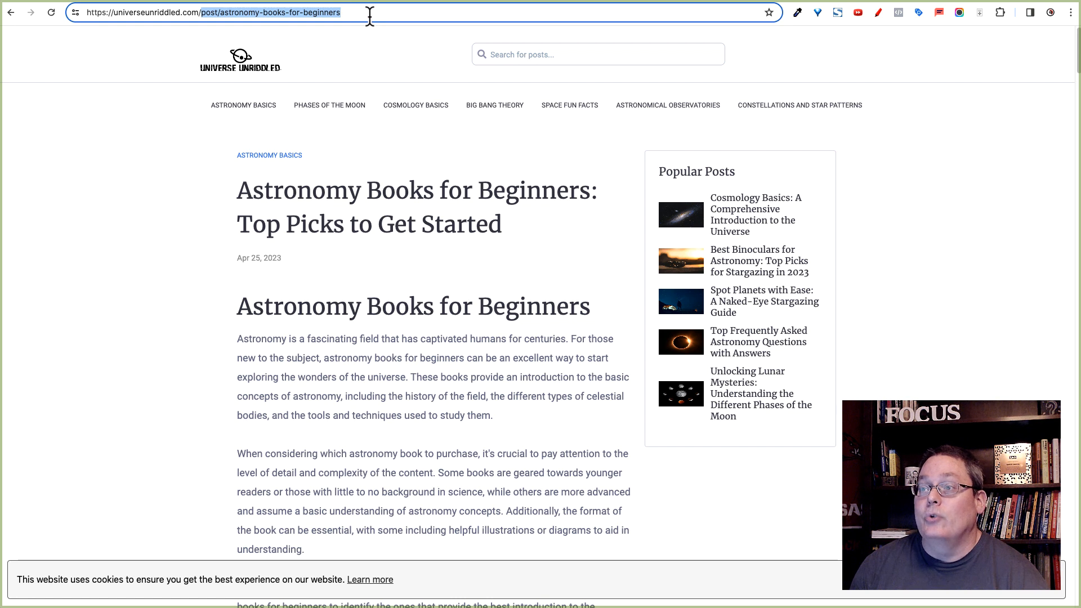
Inspect the /post/ segment in the astronomy books article's URL and compare it with the New Post Test post's URL path
{"action": "left_click", "coordinate": [209, 12]}
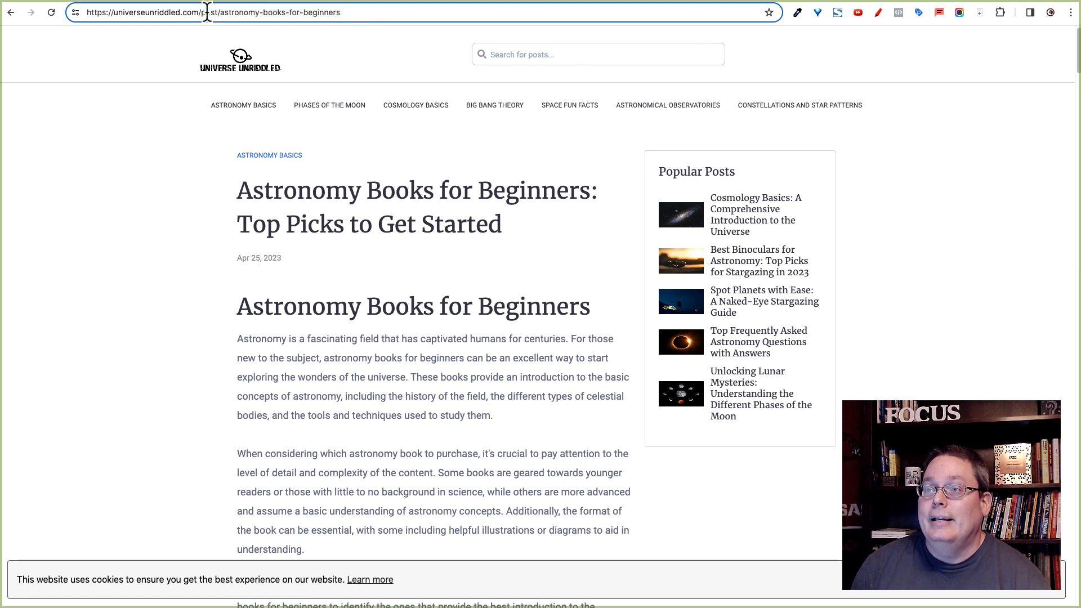
{"action": "left_click_drag", "start_coordinate": [201, 12], "coordinate": [219, 12]}
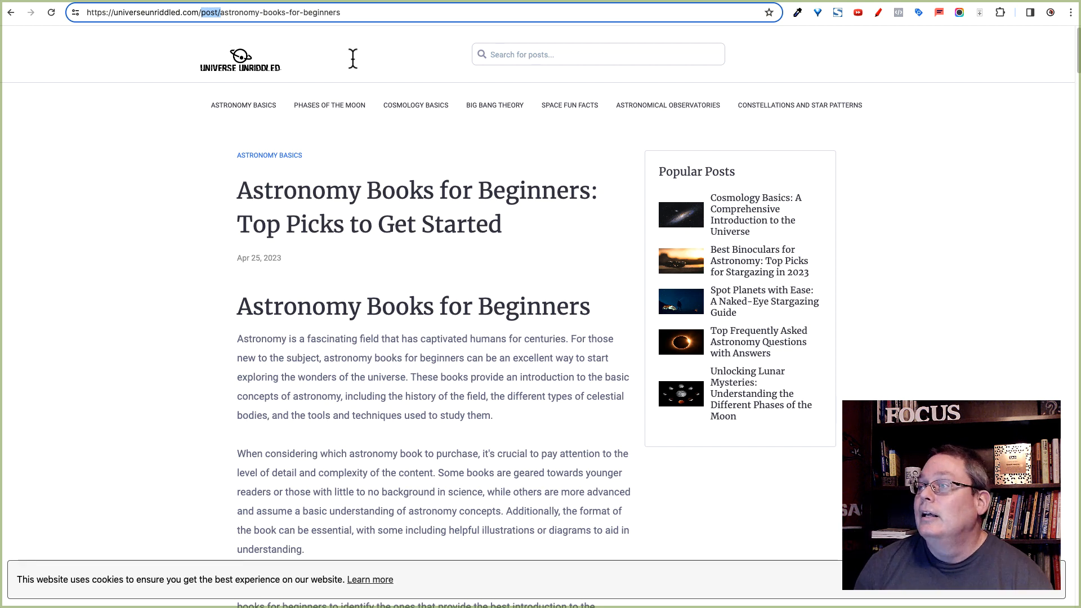
{"action": "left_click", "coordinate": [777, 1]}
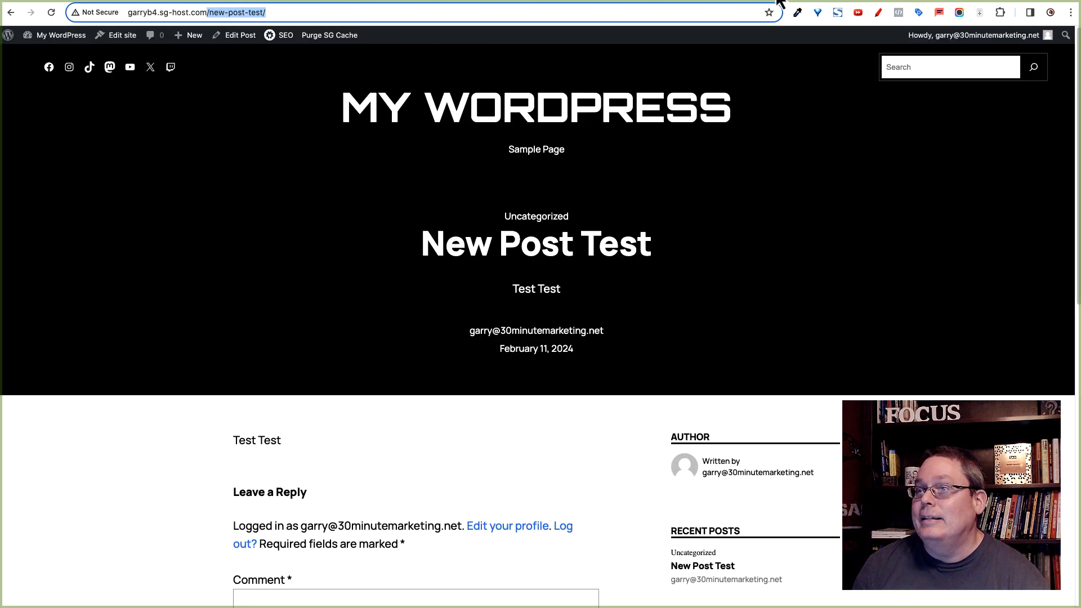
{"action": "left_click", "coordinate": [265, 12]}
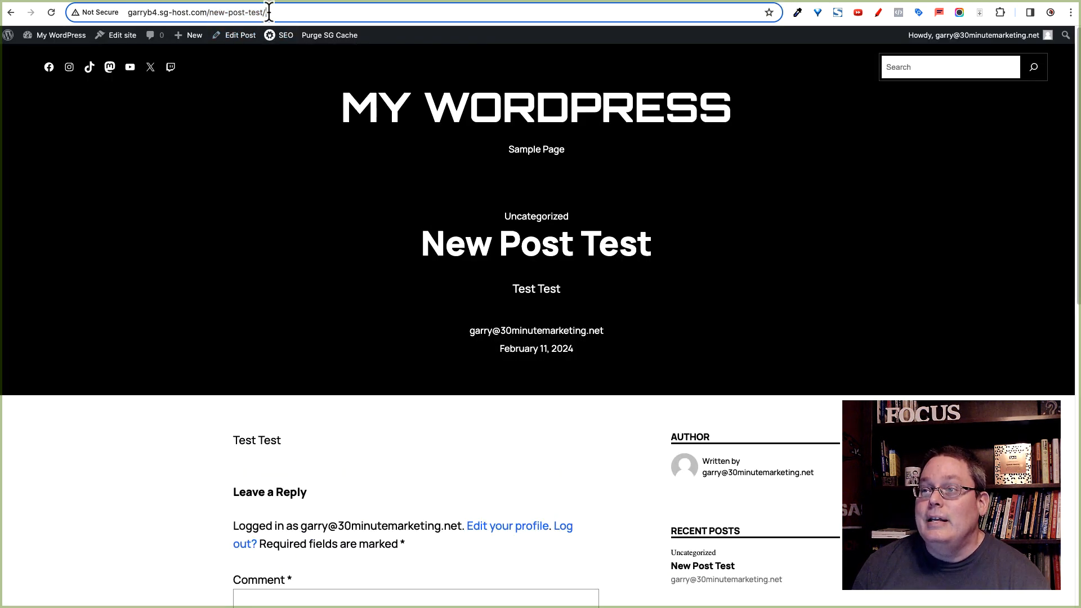
{"action": "left_click_drag", "start_coordinate": [266, 12], "coordinate": [210, 13]}
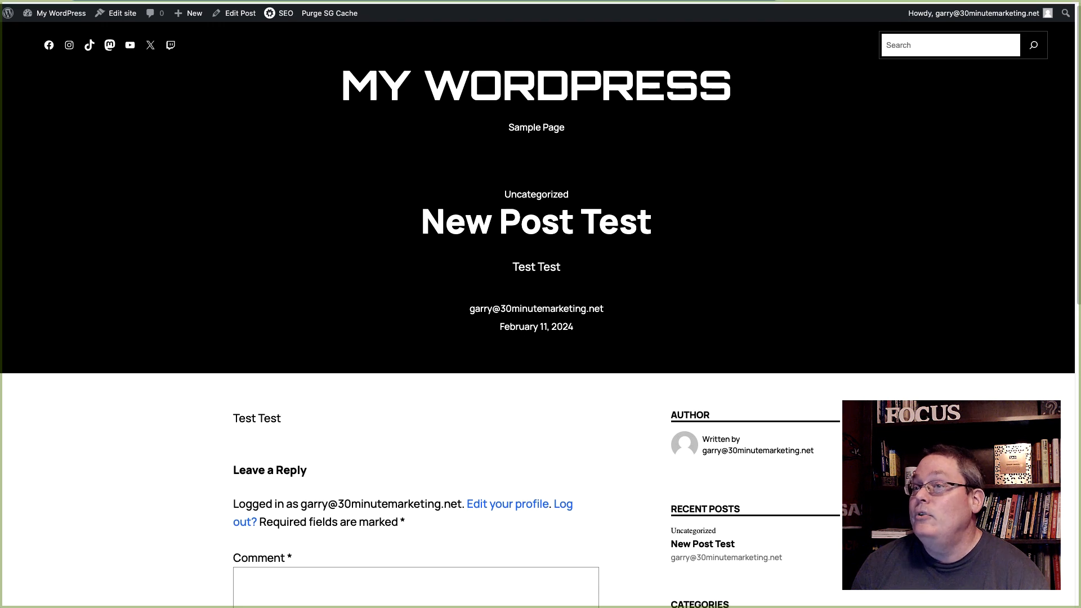
Open the WordPress dashboard's Permalink Settings and review the guidance on the %postname% tag
{"action": "mouse_move", "coordinate": [56, 14]}
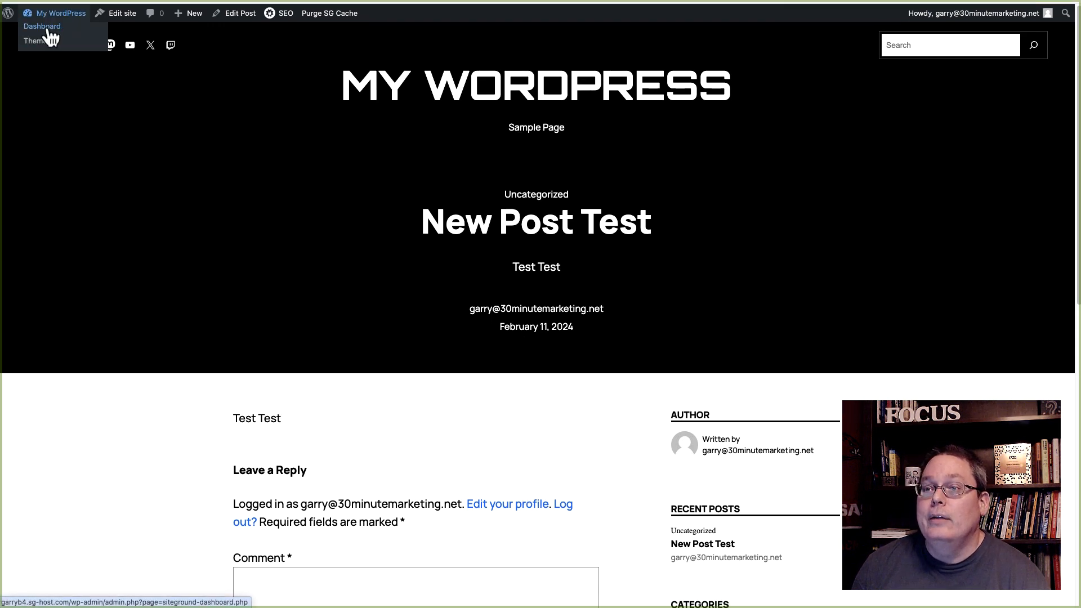
{"action": "left_click", "coordinate": [48, 31]}
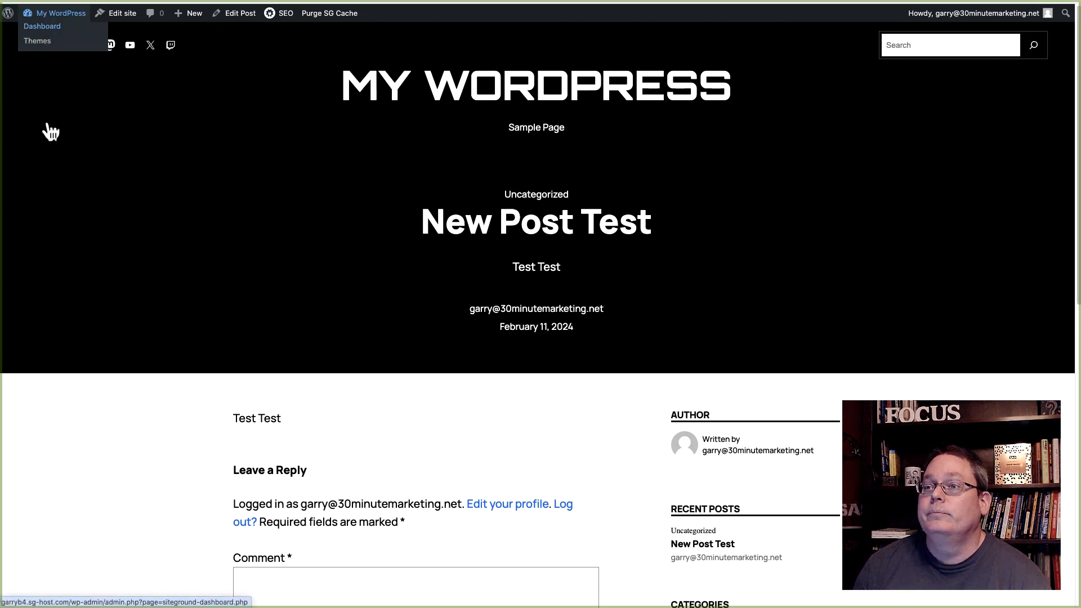
{"action": "mouse_move", "coordinate": [40, 287]}
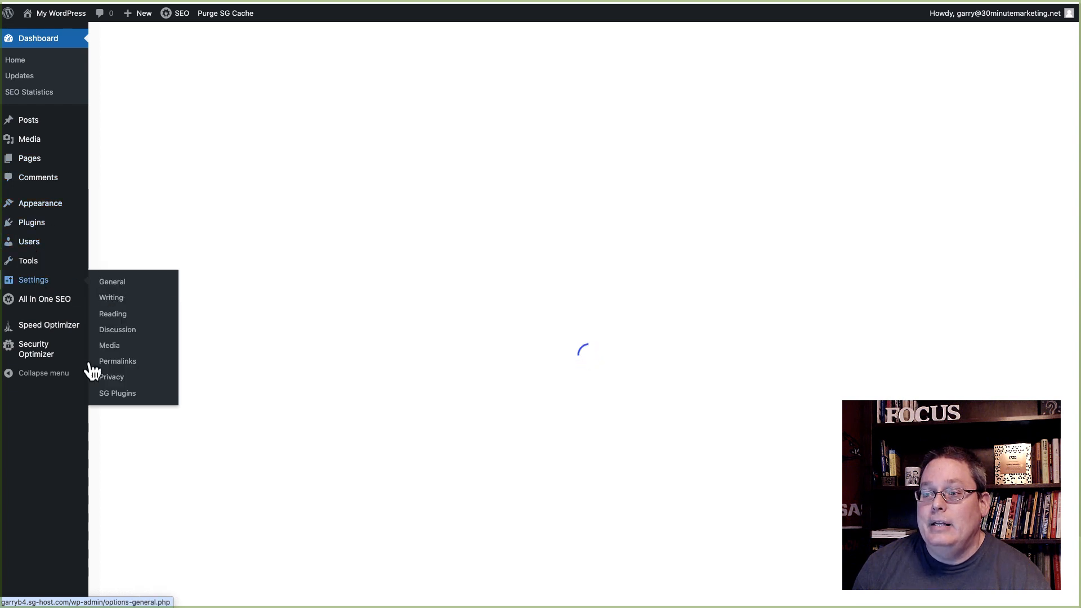
{"action": "left_click", "coordinate": [119, 364]}
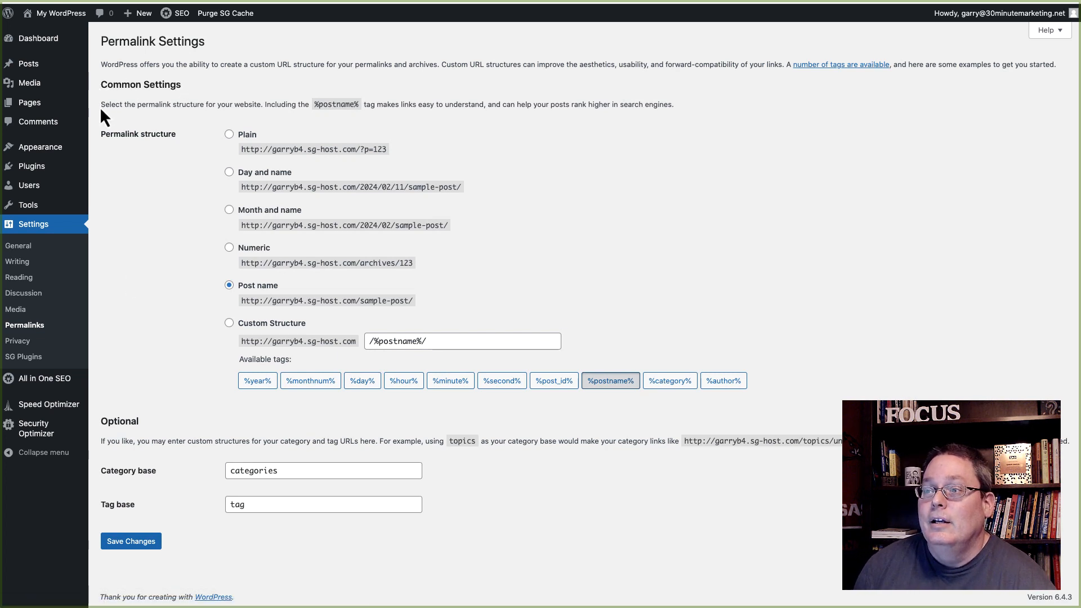
{"action": "left_click_drag", "start_coordinate": [100, 107], "coordinate": [667, 104]}
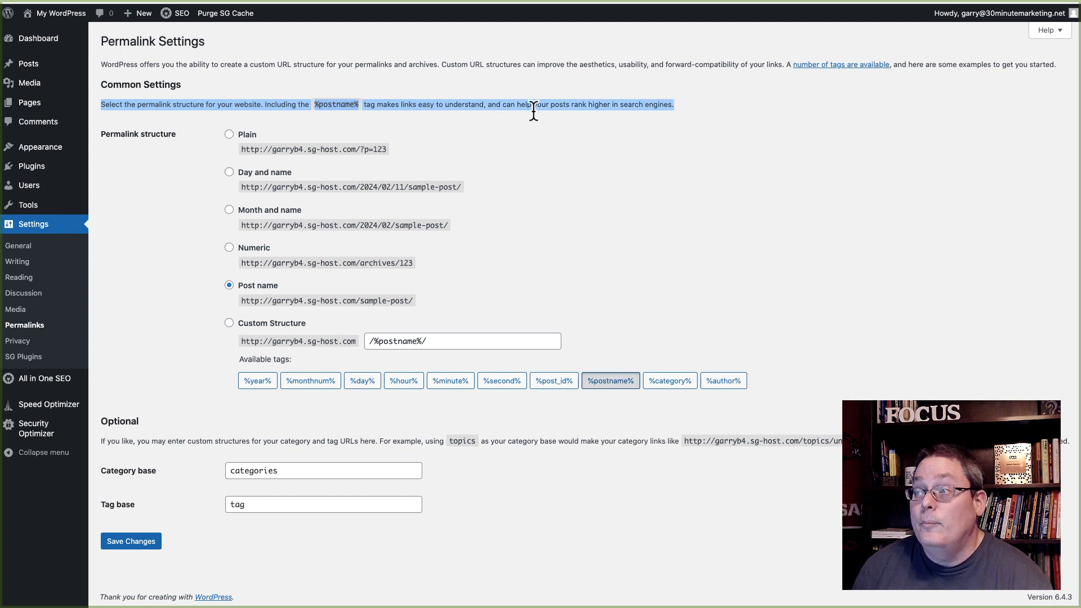
{"action": "left_click_drag", "start_coordinate": [678, 106], "coordinate": [486, 106]}
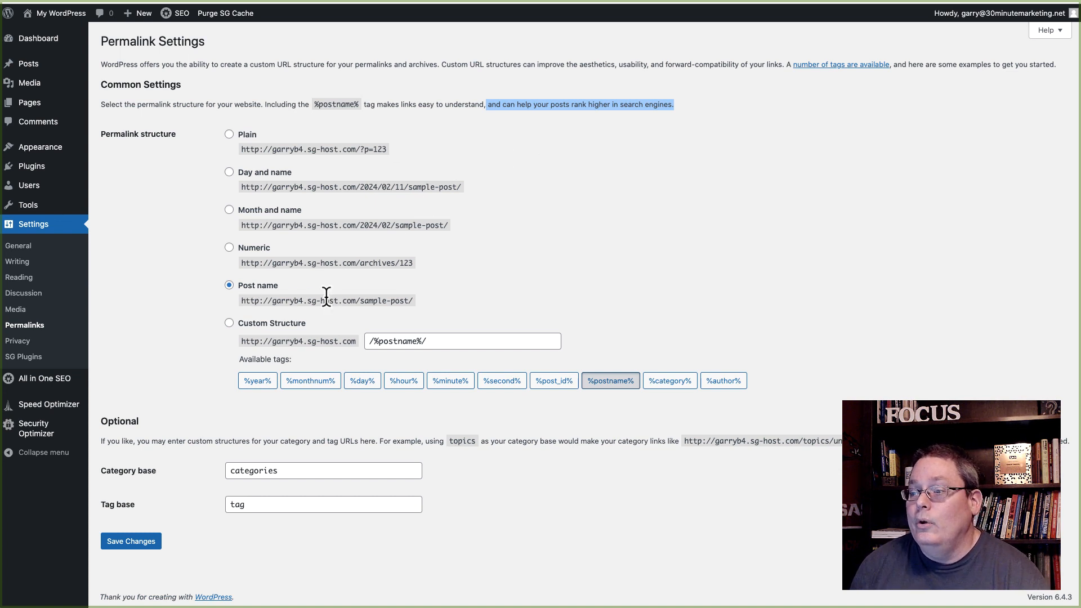
Set the permalink structure to the custom structure /post/%postname%/ and save the changes
{"action": "left_click", "coordinate": [369, 340]}
{"action": "type", "text": "/post"}
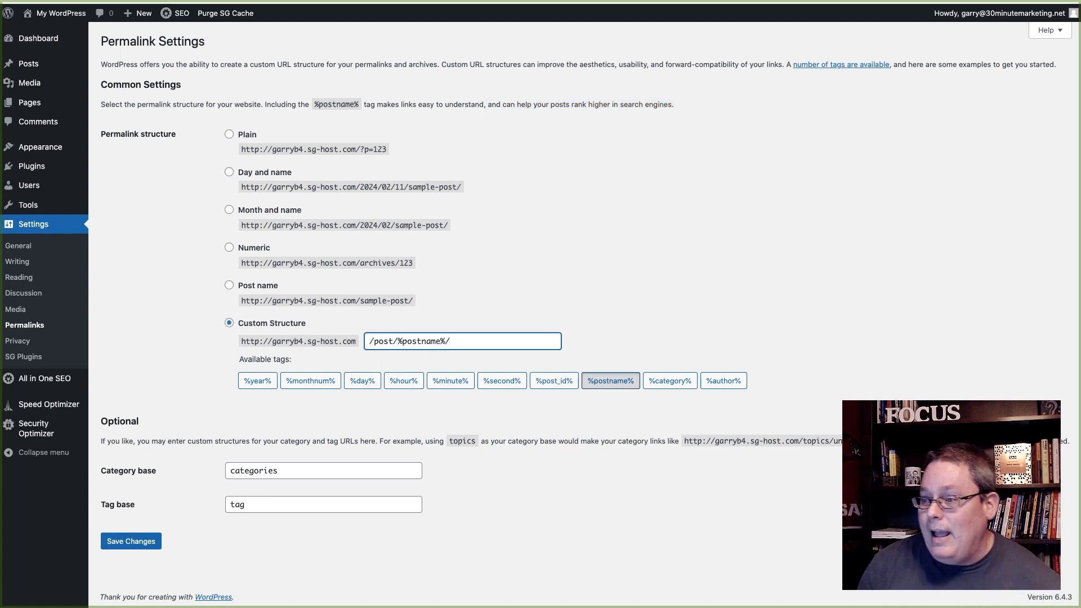
{"action": "left_click", "coordinate": [145, 541]}
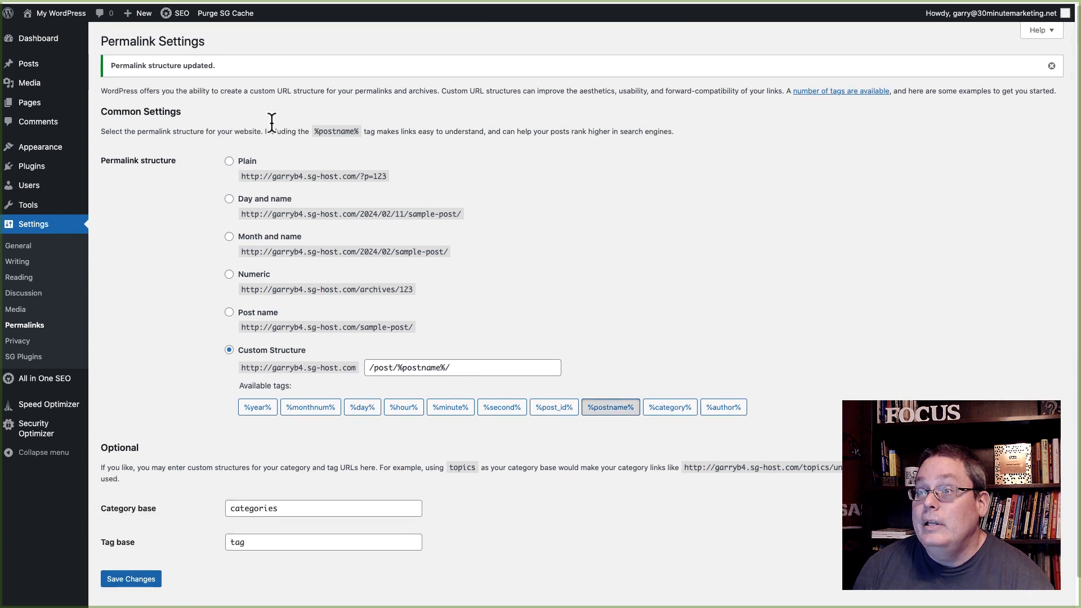
{"action": "left_click_drag", "start_coordinate": [109, 66], "coordinate": [228, 62]}
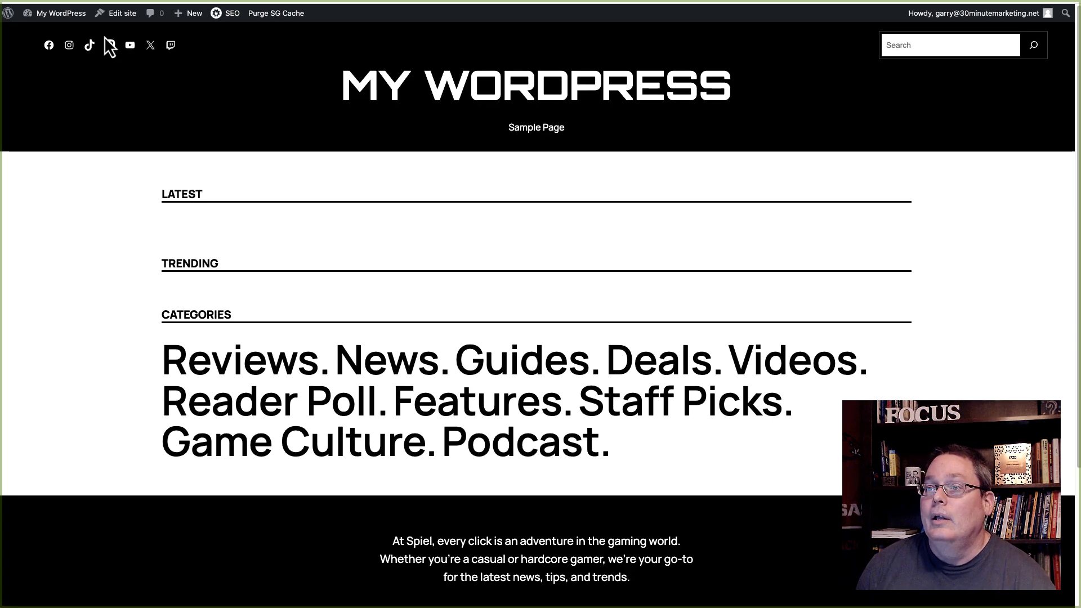
Open the New Post Test post from the site's home page and check its URL path
{"action": "left_click", "coordinate": [59, 8]}
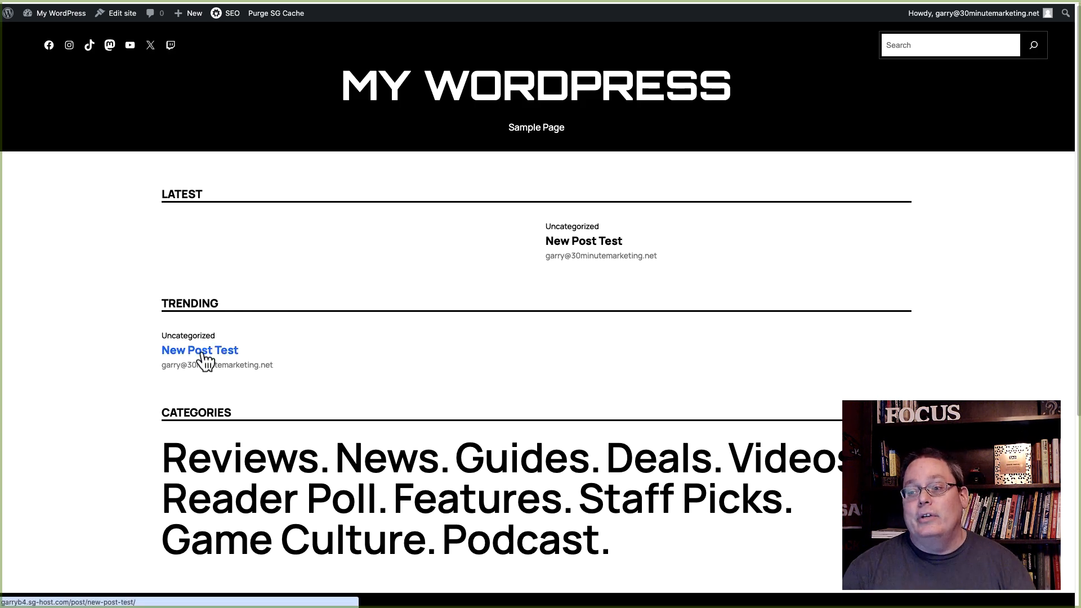
{"action": "left_click", "coordinate": [202, 353]}
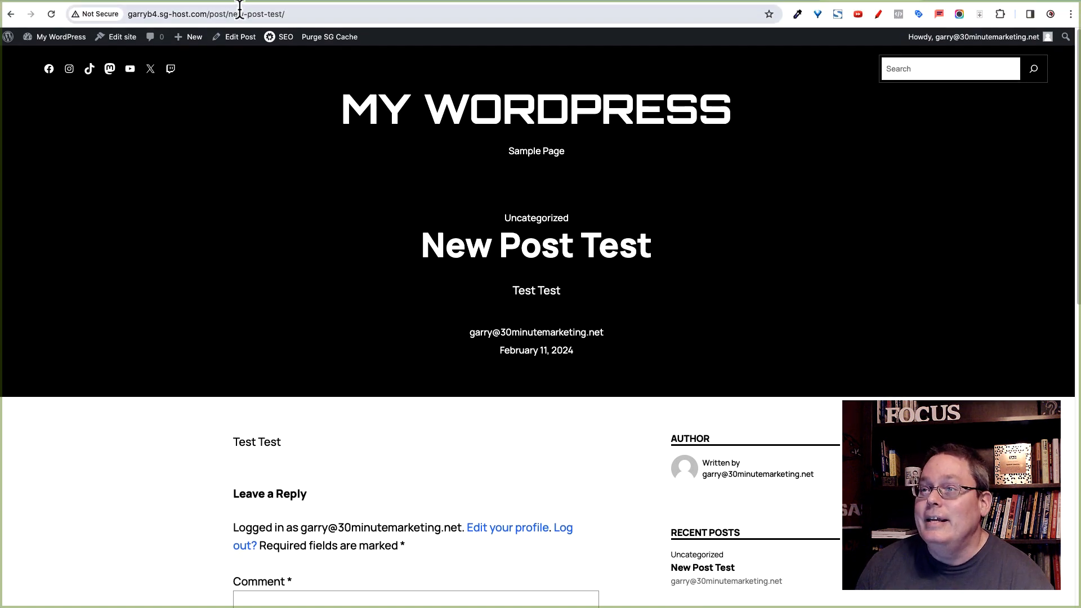
{"action": "left_click_drag", "start_coordinate": [207, 17], "coordinate": [282, 15]}
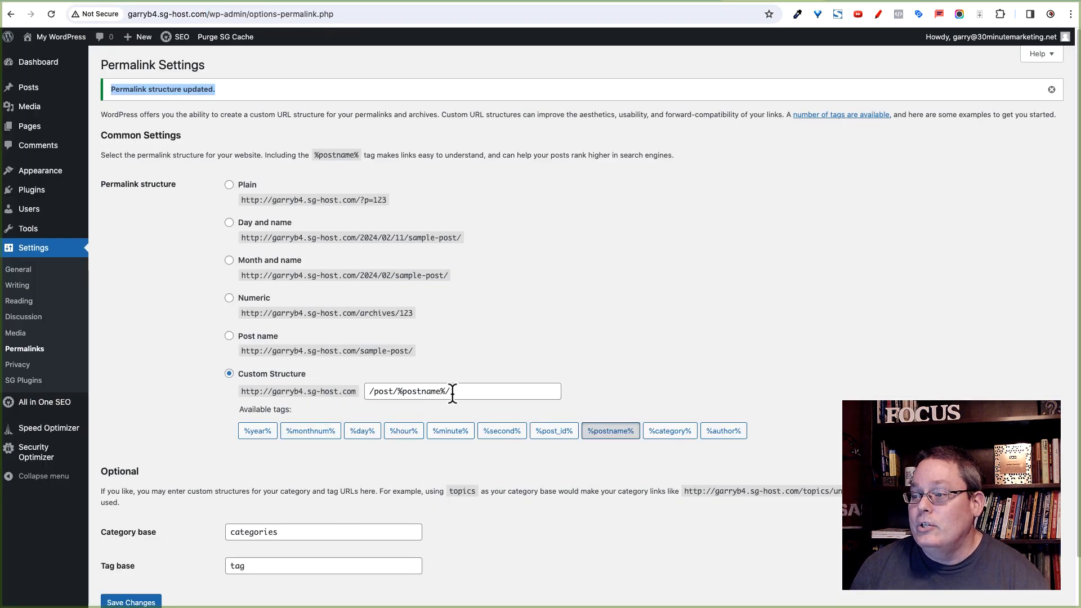
Compare the custom permalink structure with the URL paths of the New Post Test post and the Universe Unriddled astronomy books article
{"action": "left_click_drag", "start_coordinate": [449, 392], "coordinate": [396, 392]}
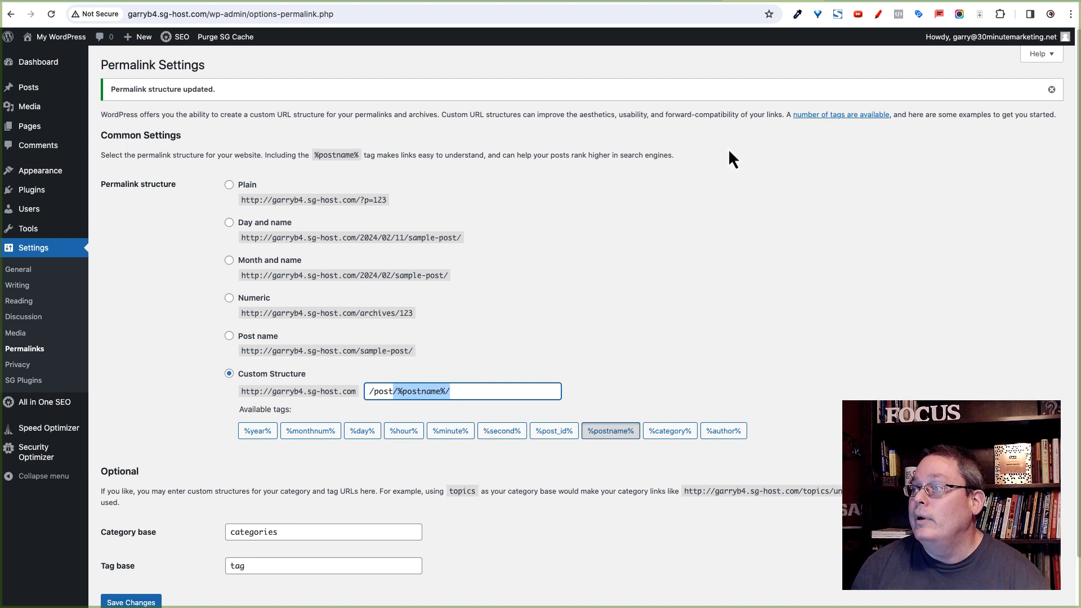
{"action": "left_click", "coordinate": [836, 0]}
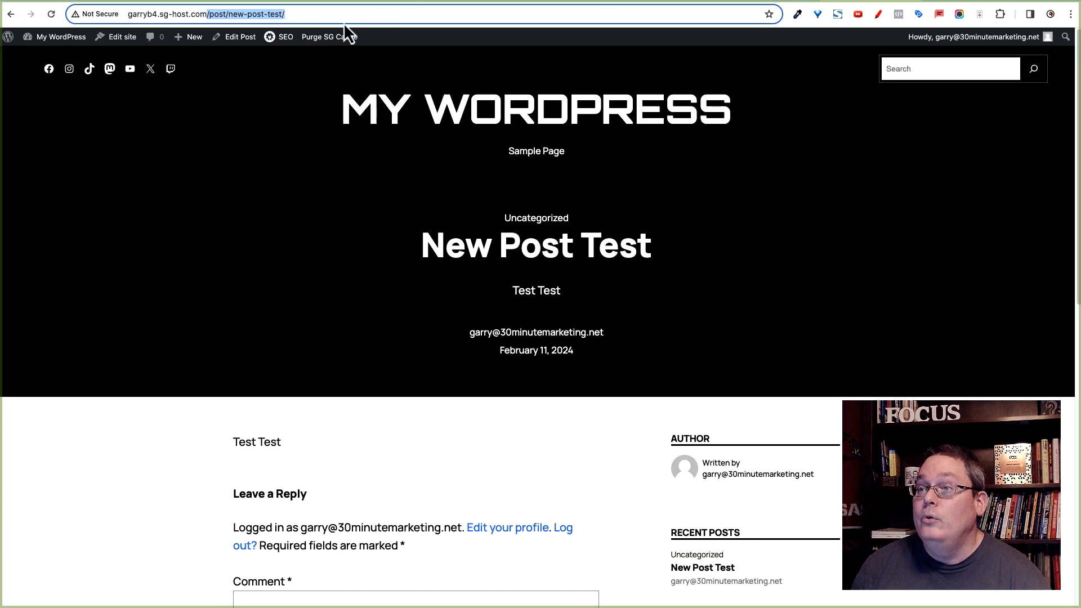
{"action": "left_click", "coordinate": [233, 79]}
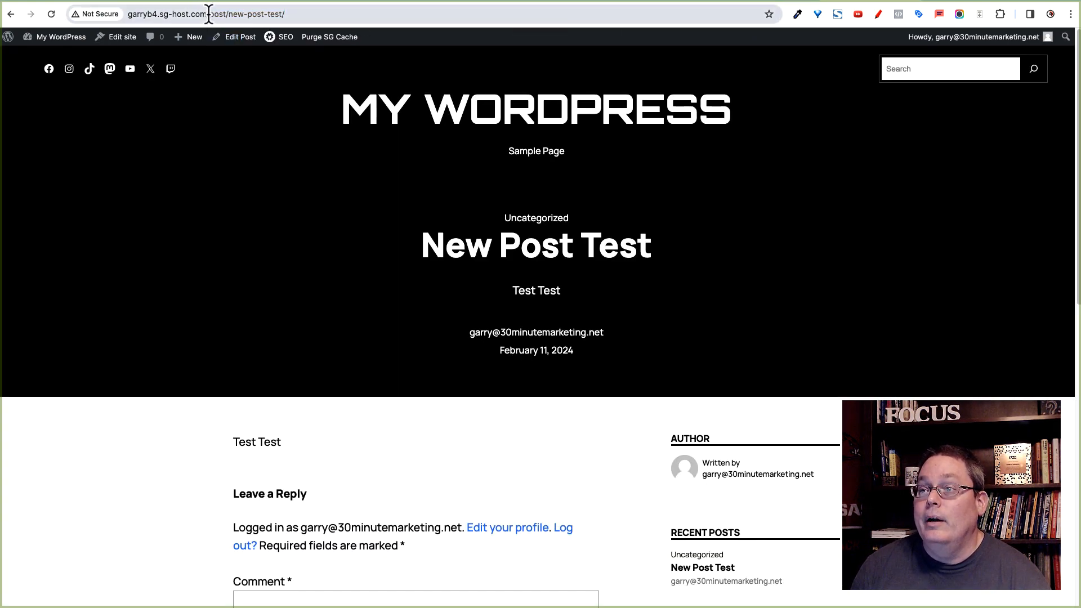
{"action": "left_click_drag", "start_coordinate": [208, 13], "coordinate": [298, 14]}
{"action": "left_click", "coordinate": [580, 1]}
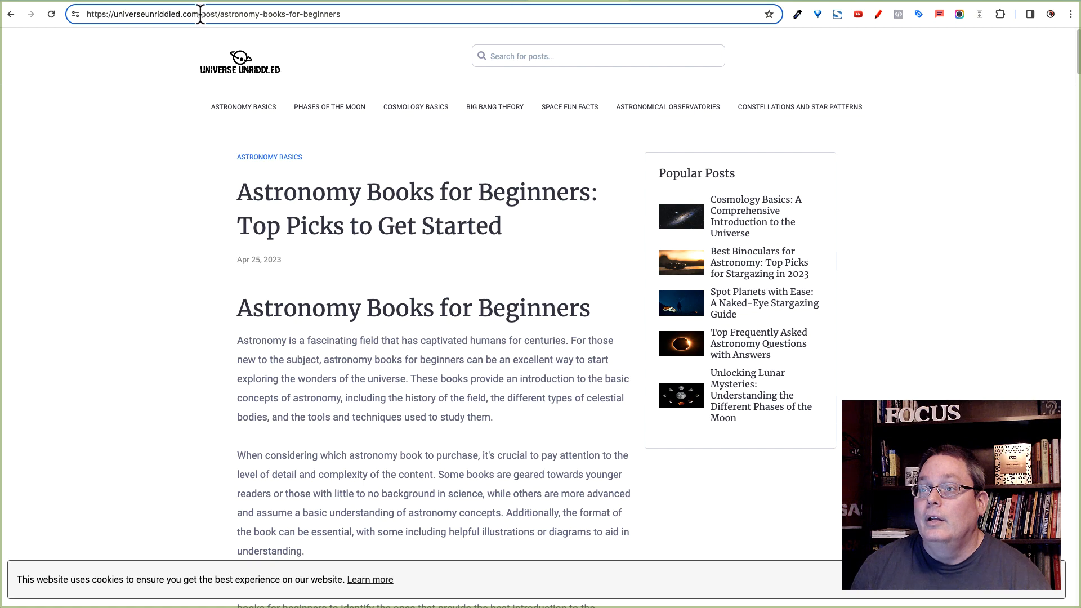
{"action": "left_click_drag", "start_coordinate": [201, 13], "coordinate": [340, 14]}
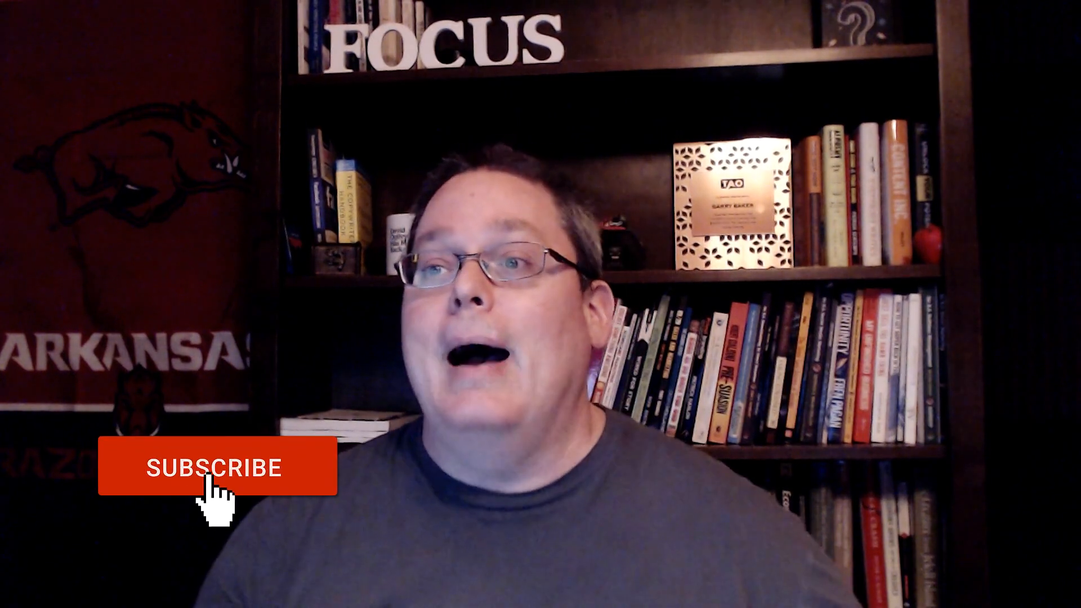